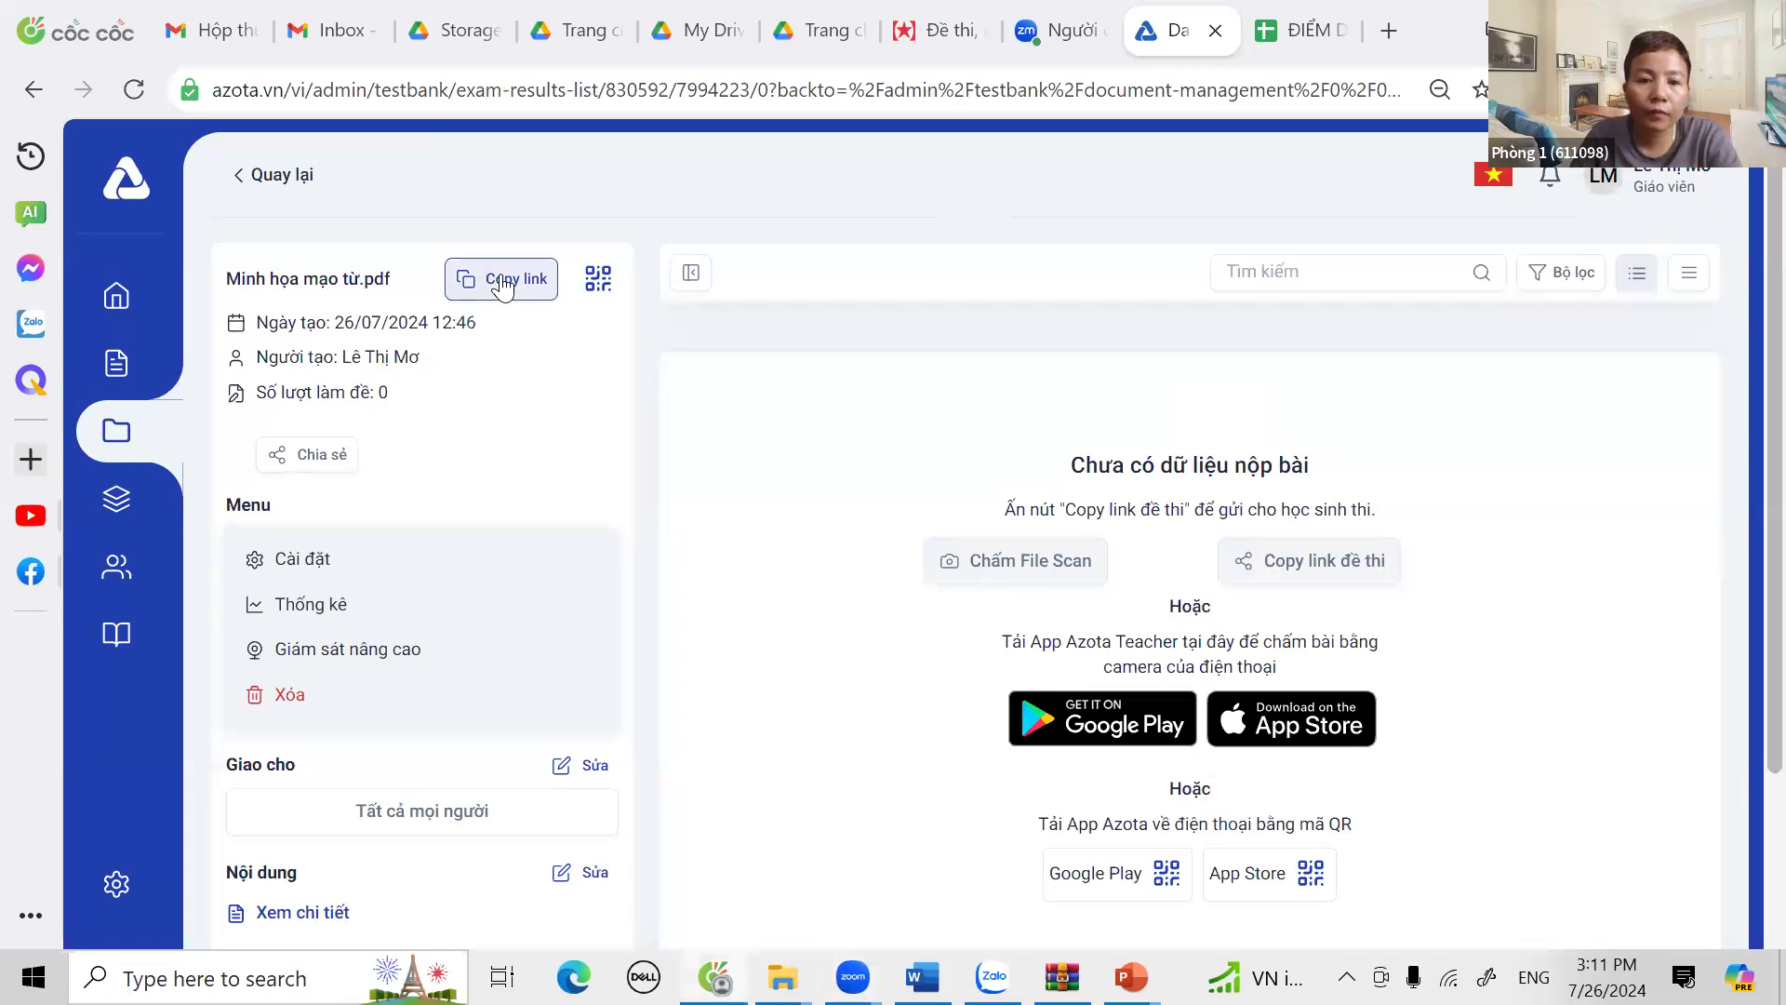
Step: Copy the share link for the Minh họa mạo từ.pdf exam from its results page
{"action": "left_click", "coordinate": [540, 262]}
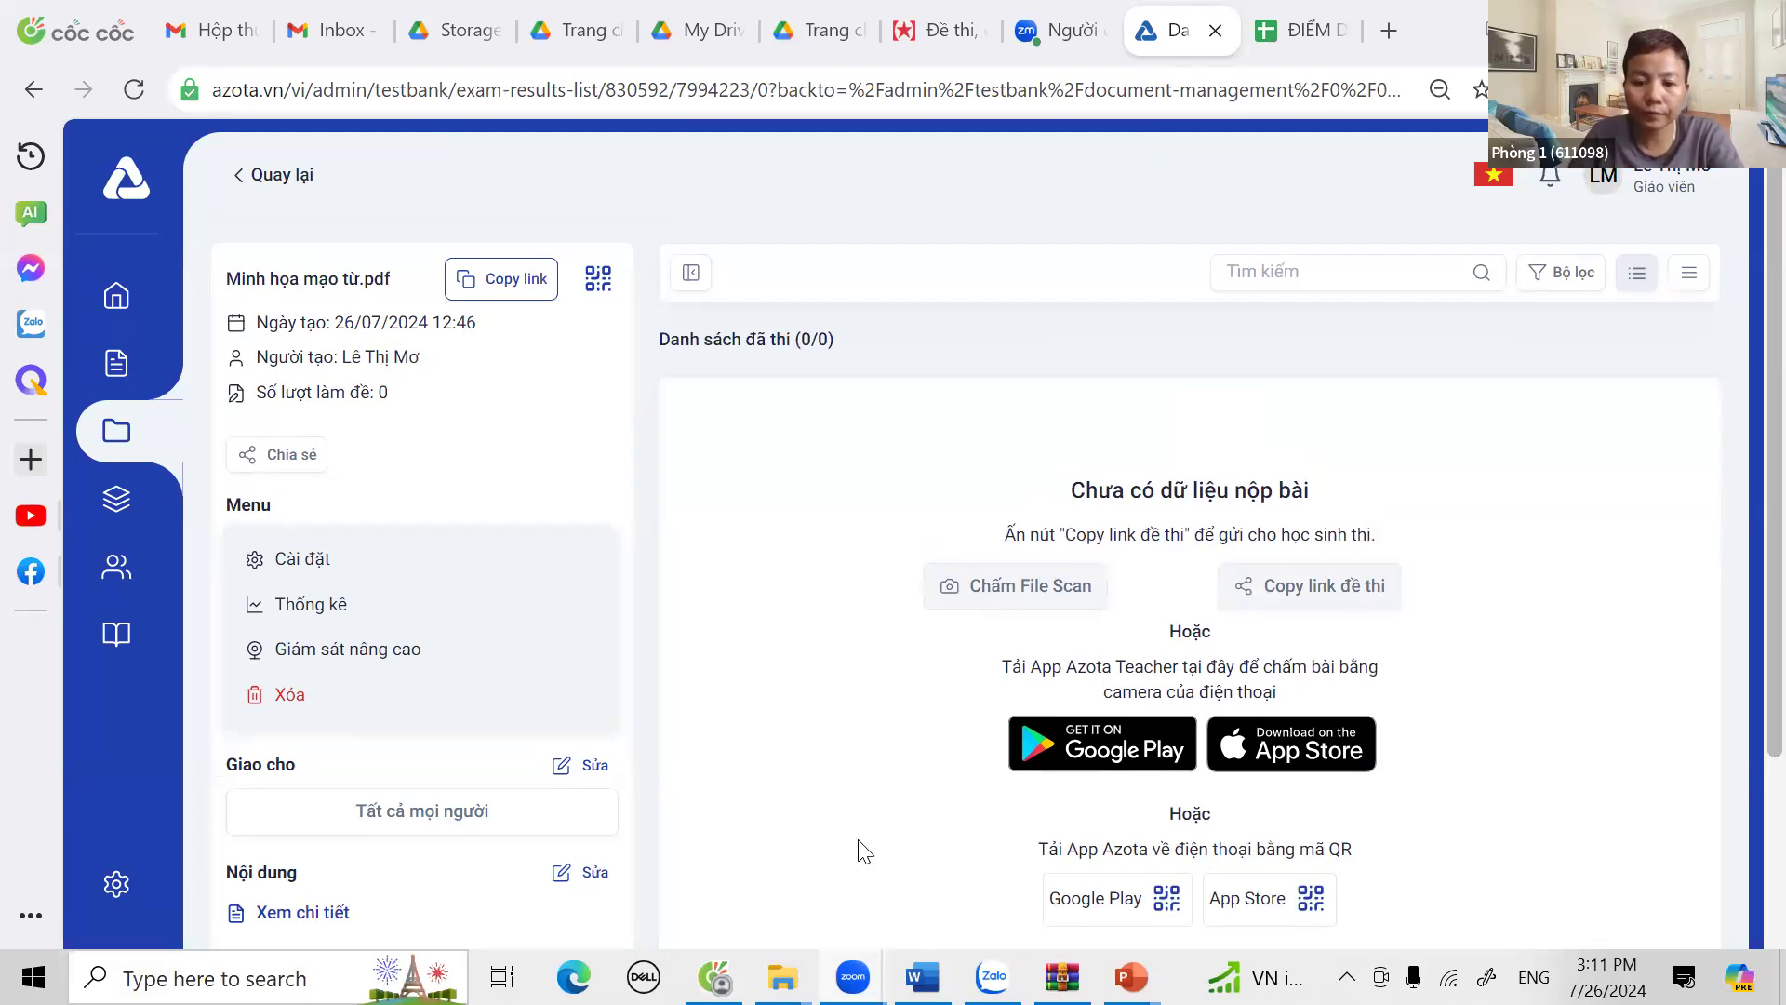
Step: Switch to Zalo and open its contact search
{"action": "key", "text": "alt+Tab"}
{"action": "left_click", "coordinate": [251, 70]}
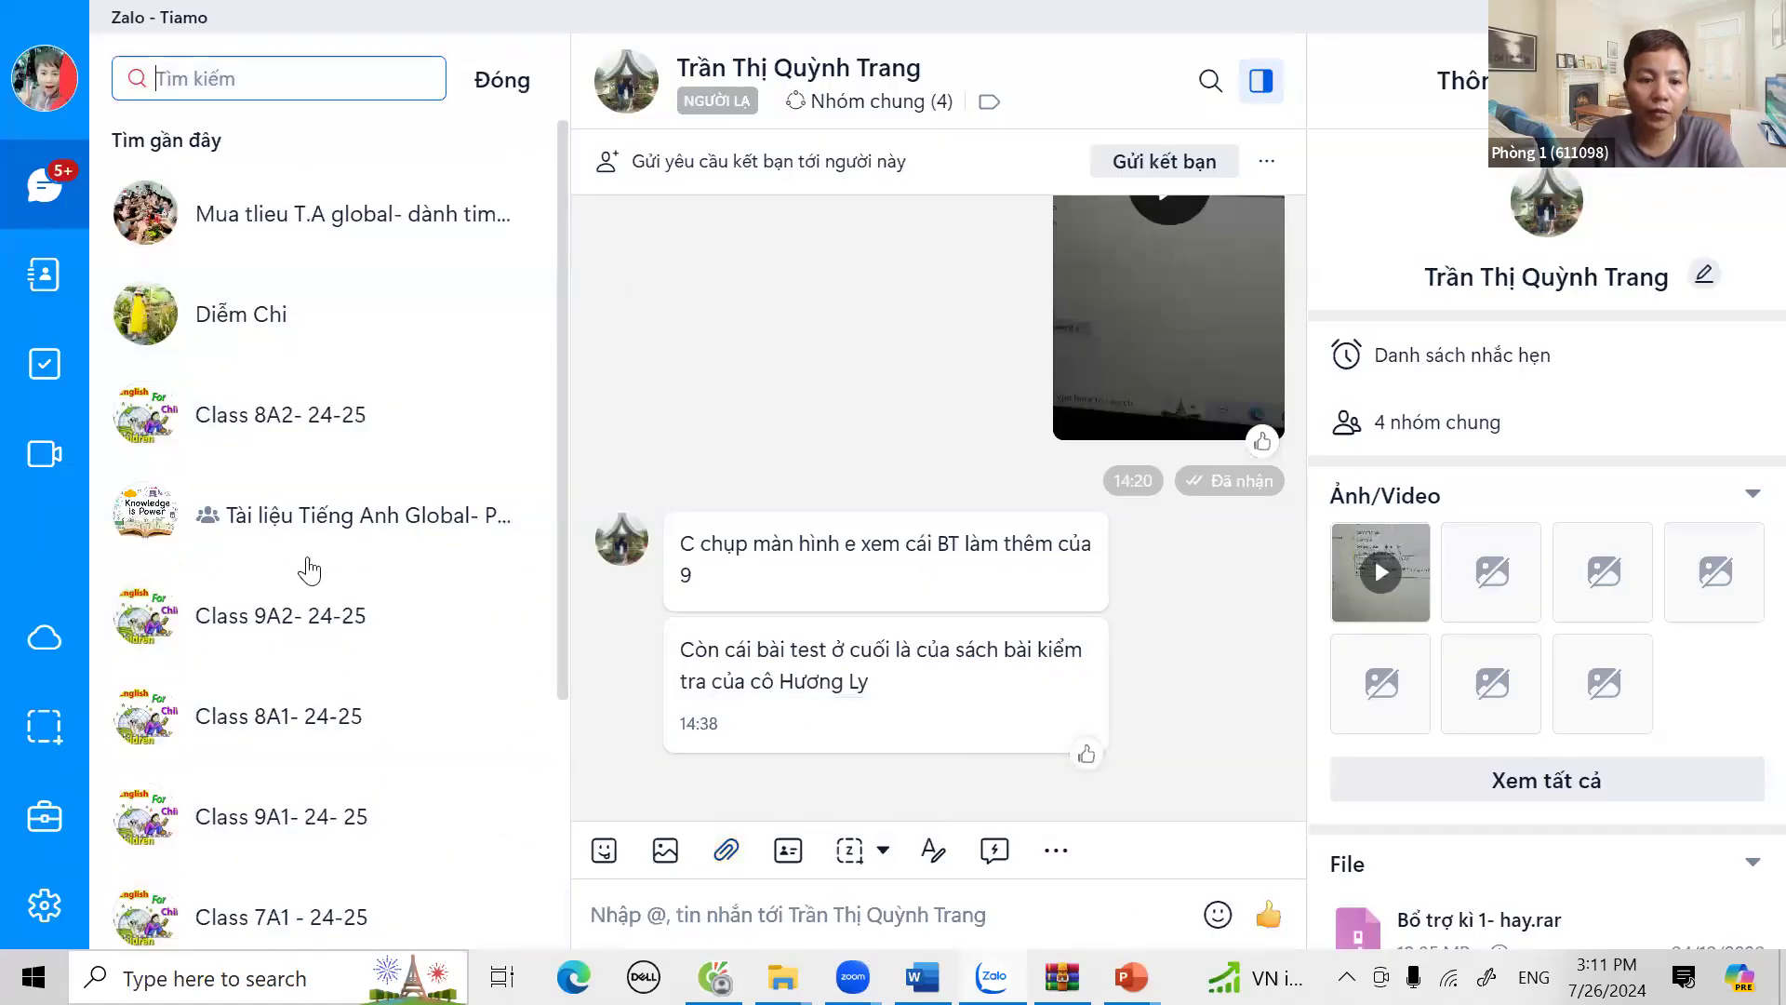
{"action": "left_click", "coordinate": [321, 724]}
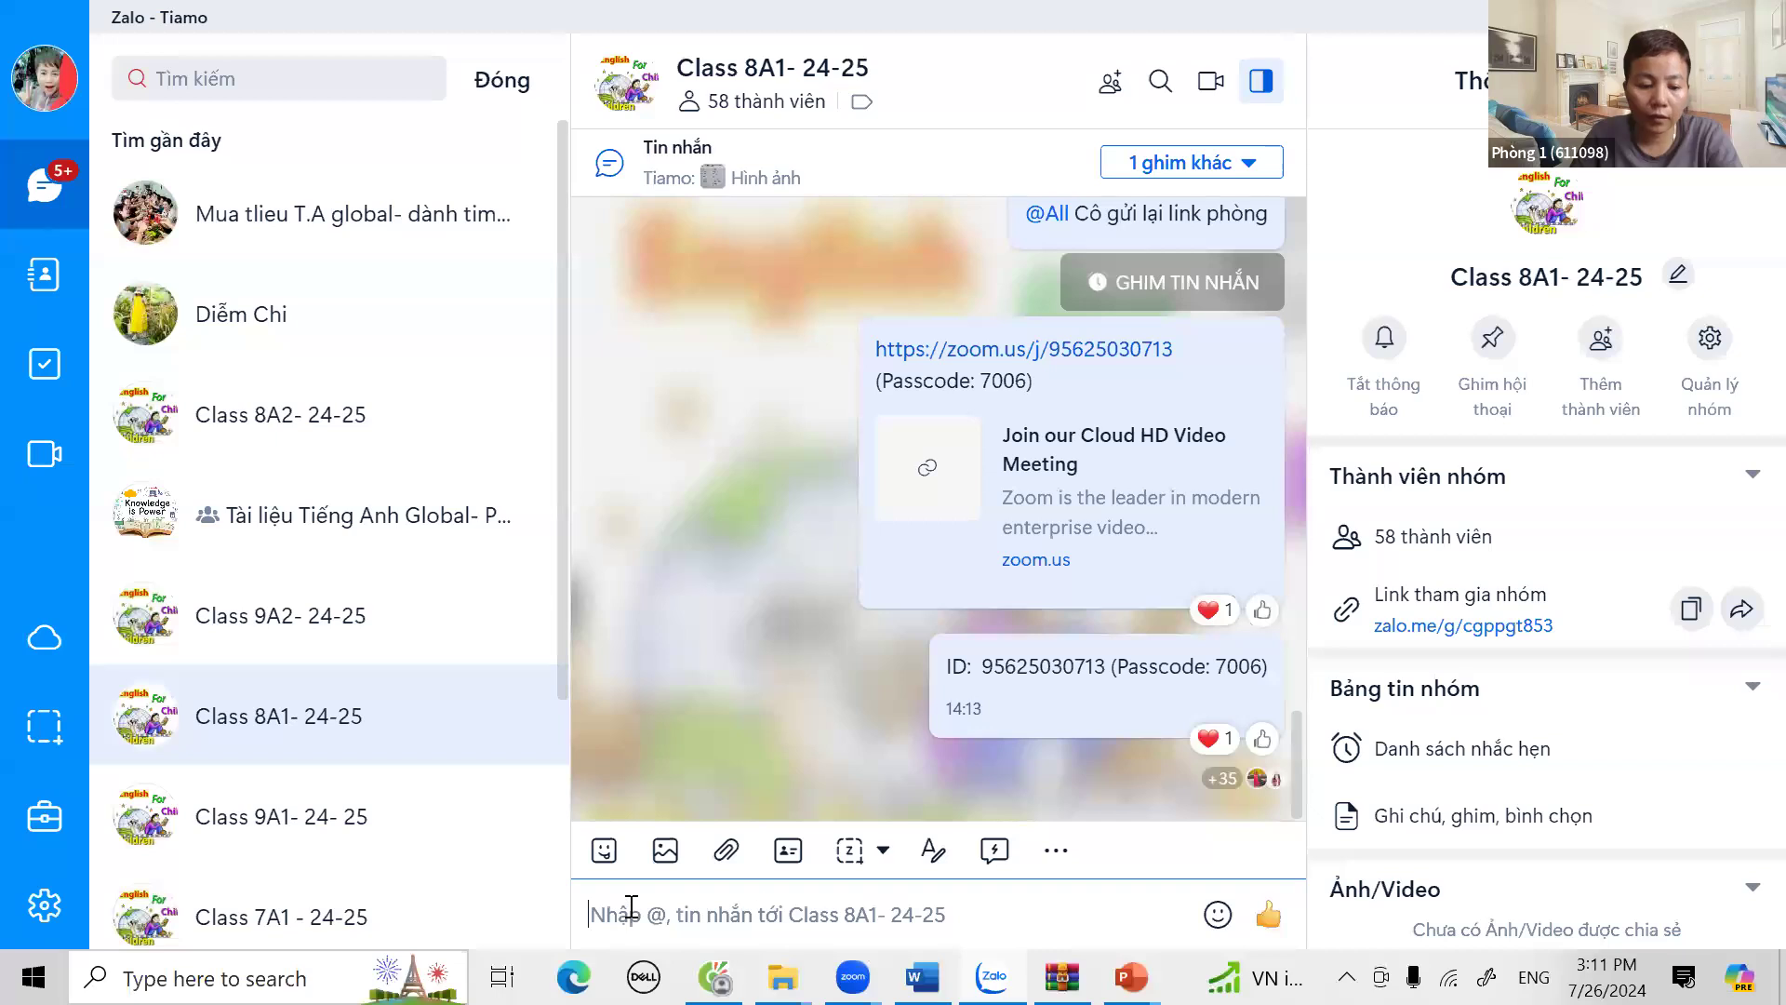
{"action": "type", "text": "https://azota.vn/de-thi/lzlsqd"}
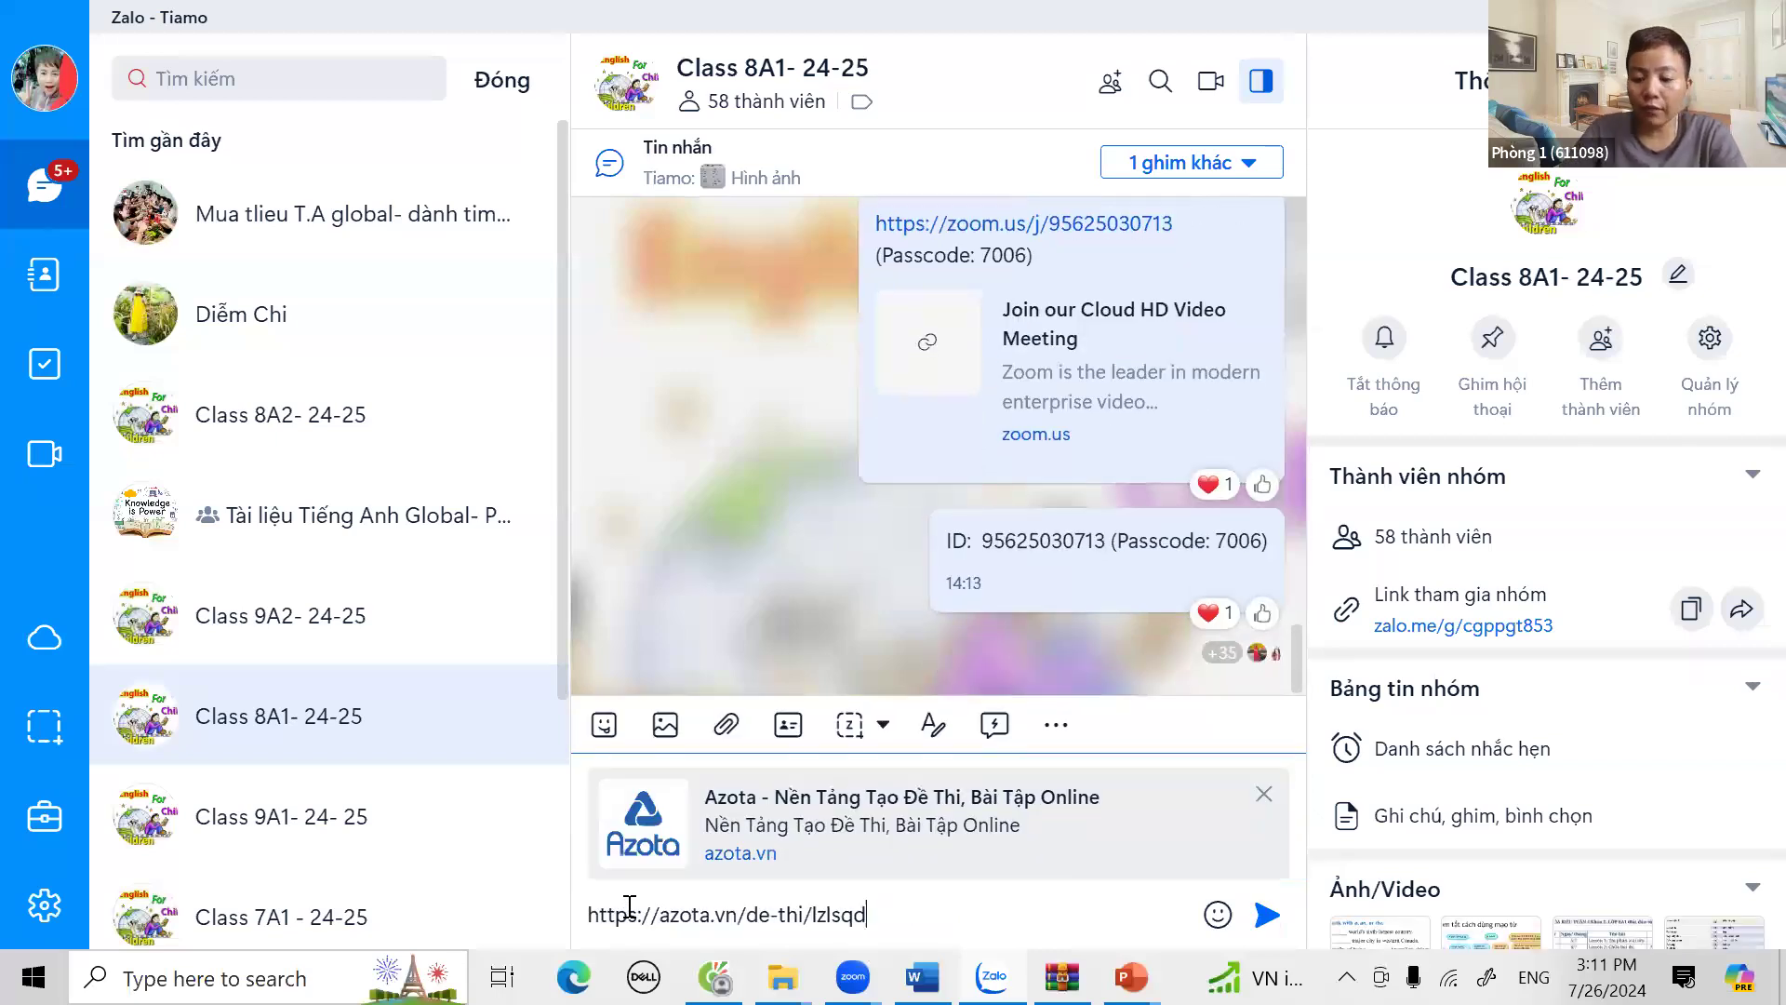
{"action": "key", "text": "Return"}
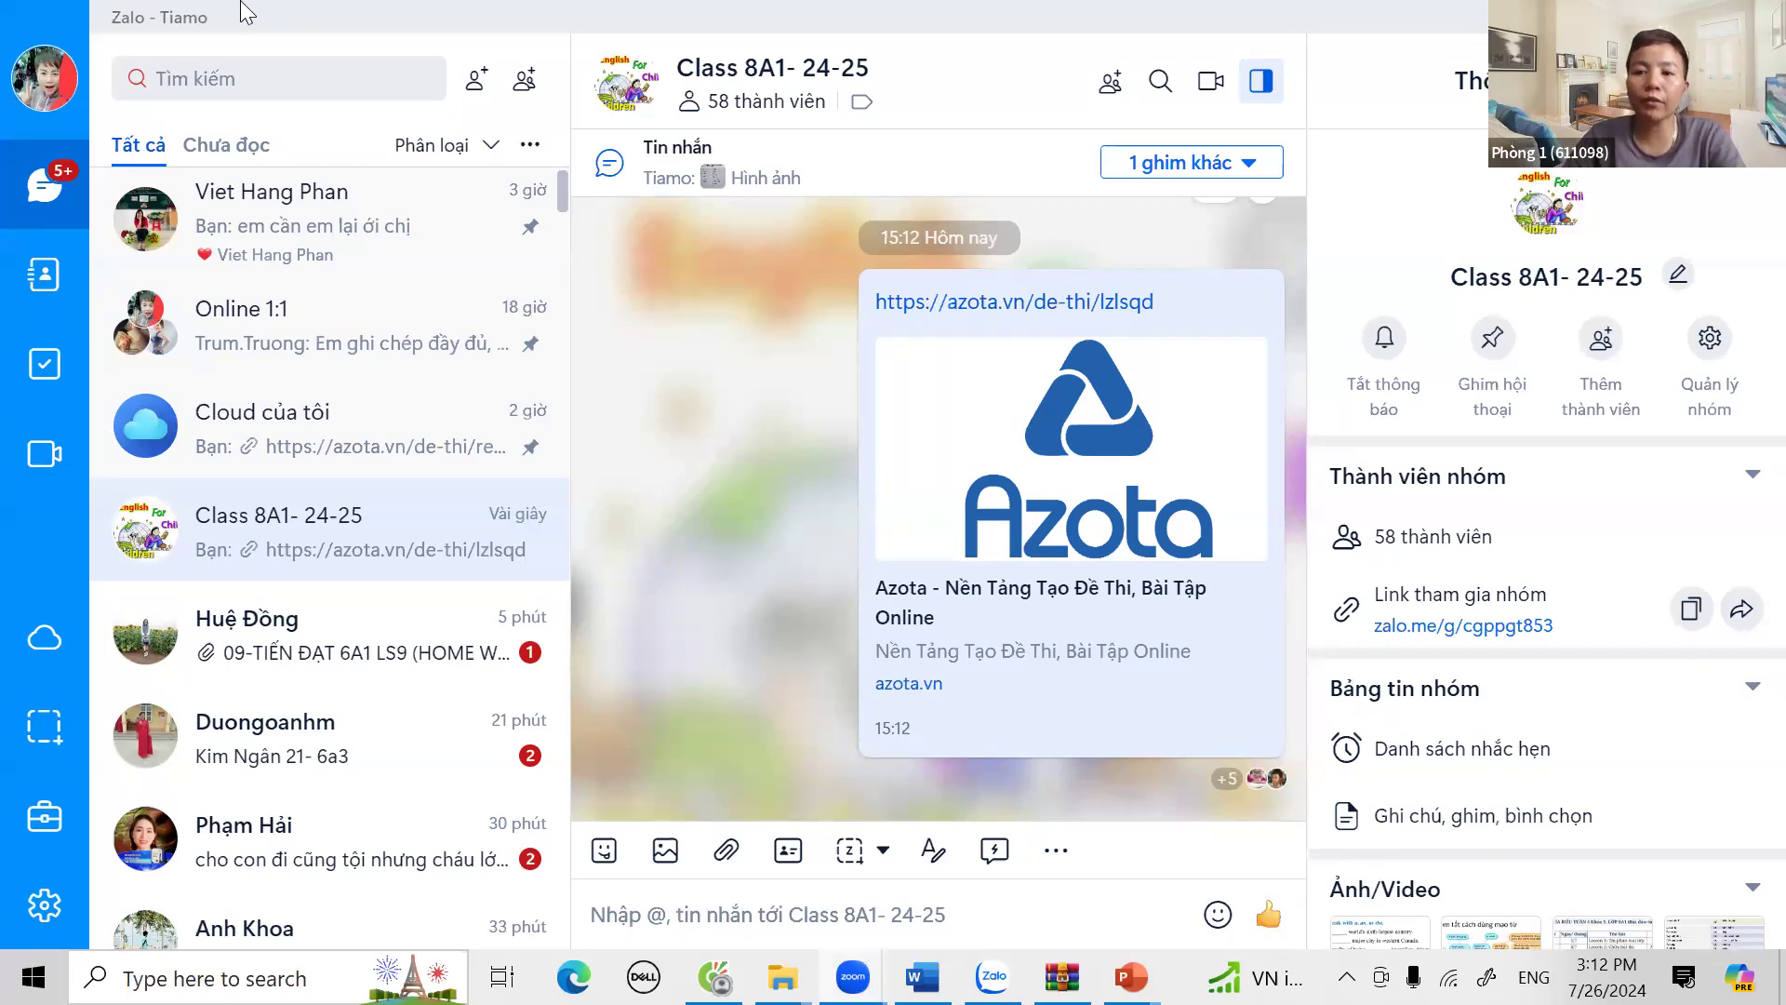
{"action": "key", "text": "alt+Tab"}
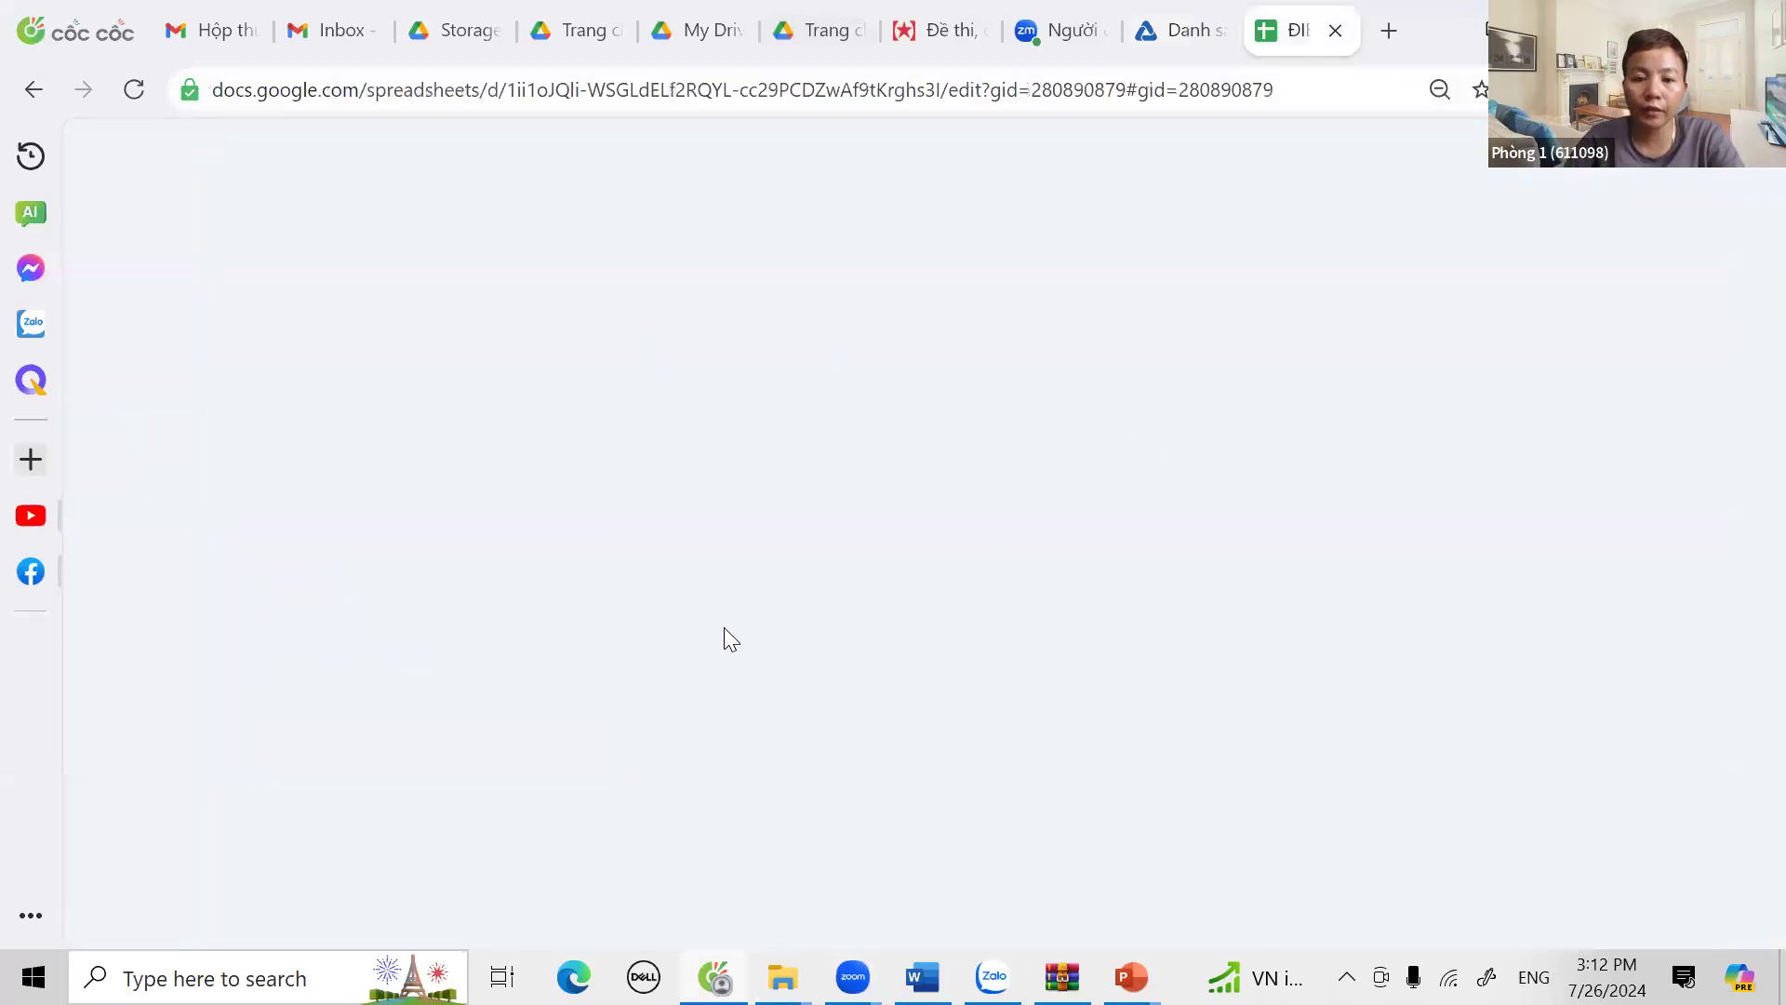
Step: Enter x in cell Y35 of the B11 column on the 8A1-k1 sheet
{"action": "scroll", "coordinate": [420, 600], "scroll_direction": "down", "scroll_amount": 10}
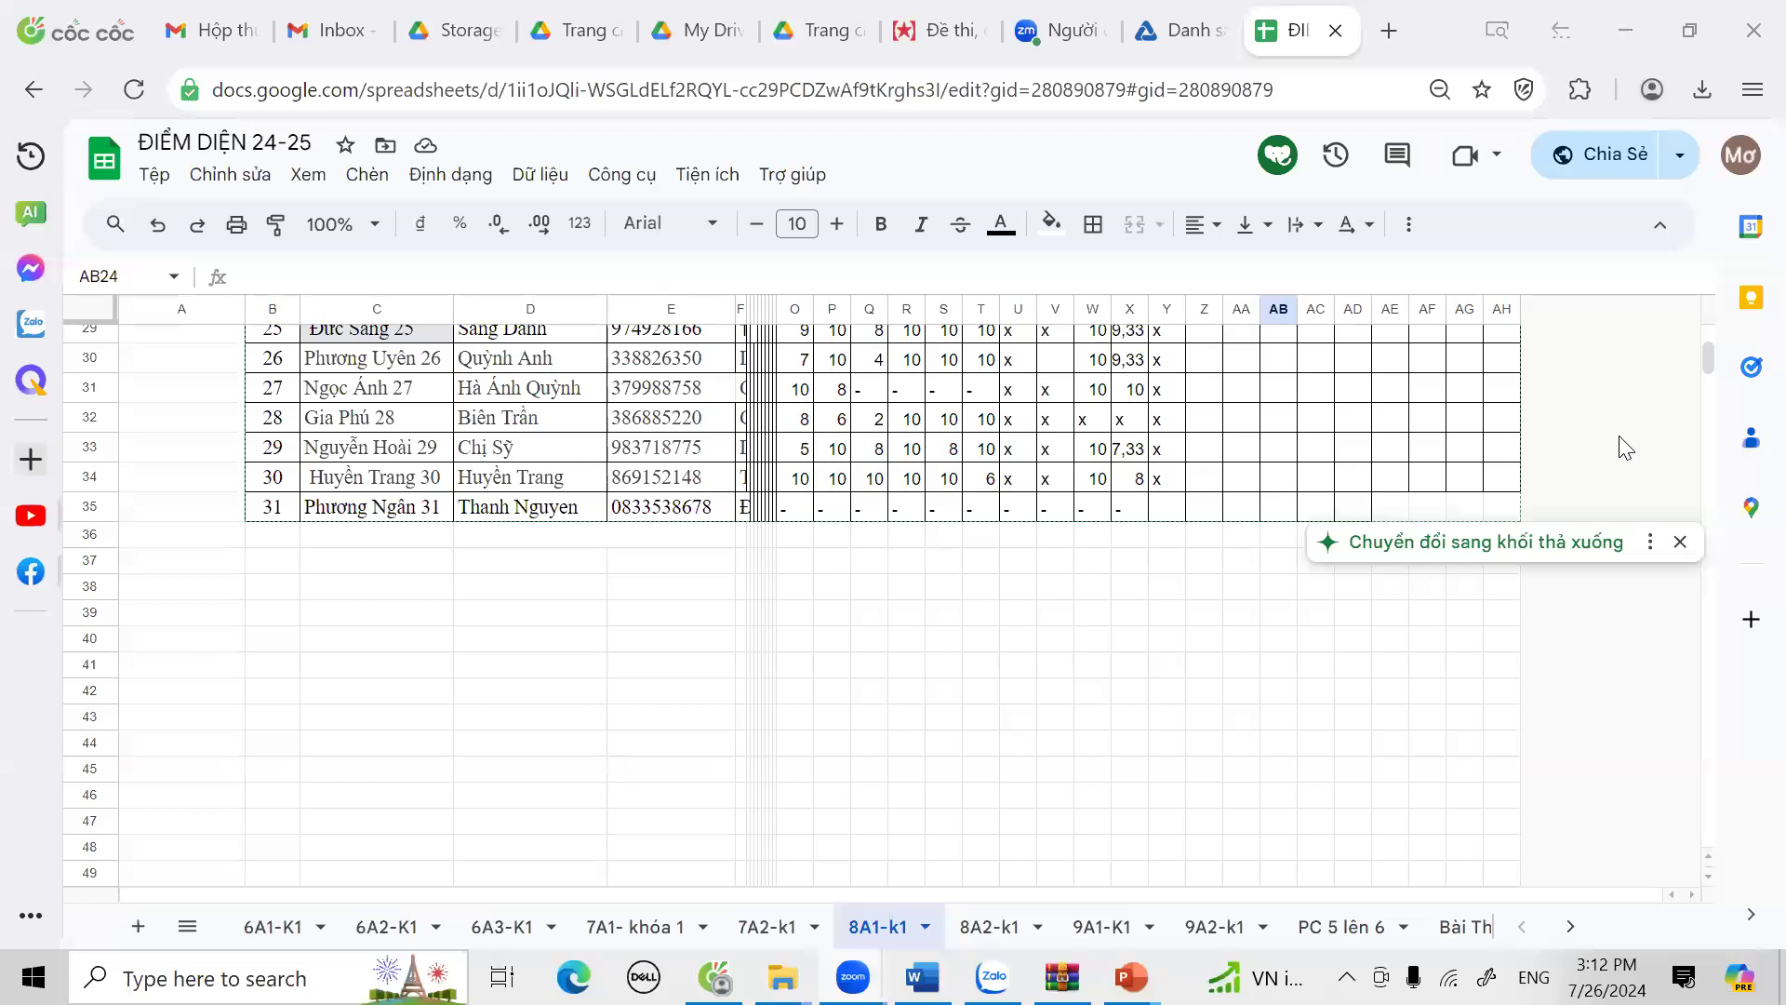
{"action": "left_click", "coordinate": [1165, 507]}
{"action": "type", "text": "x"}
{"action": "left_click", "coordinate": [1200, 610]}
{"action": "scroll", "coordinate": [1202, 600], "scroll_direction": "up", "scroll_amount": 10}
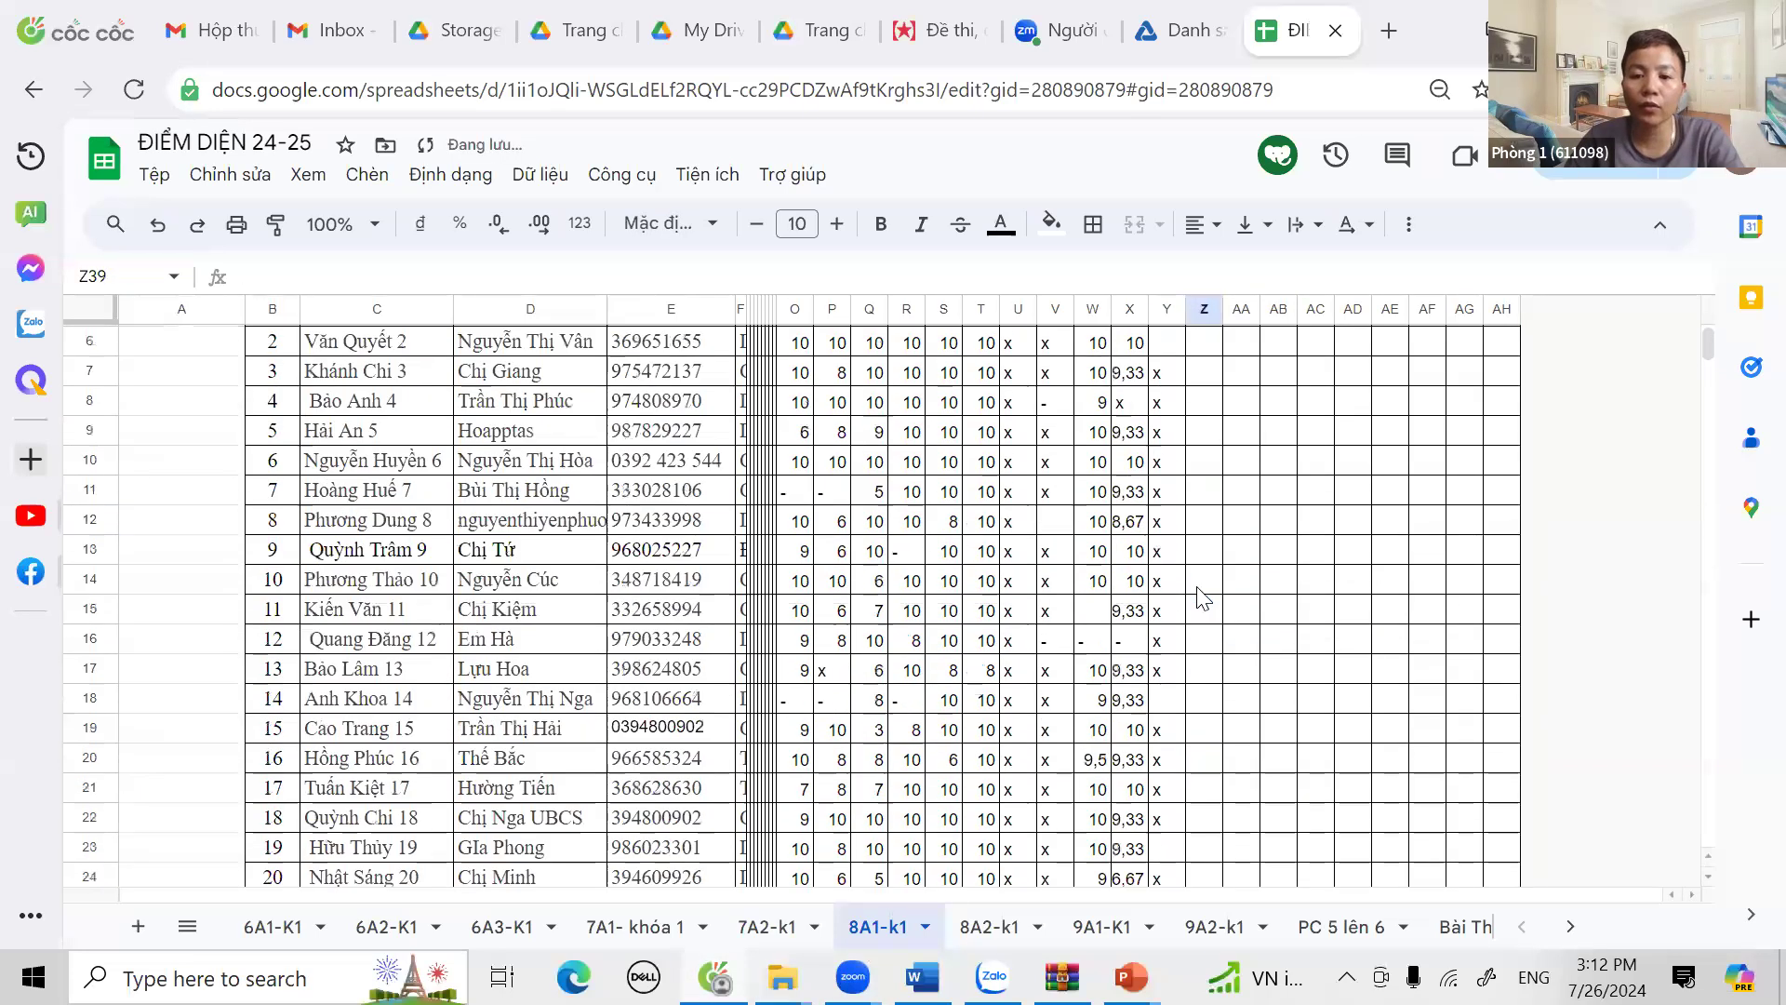
{"action": "left_click", "coordinate": [1159, 492]}
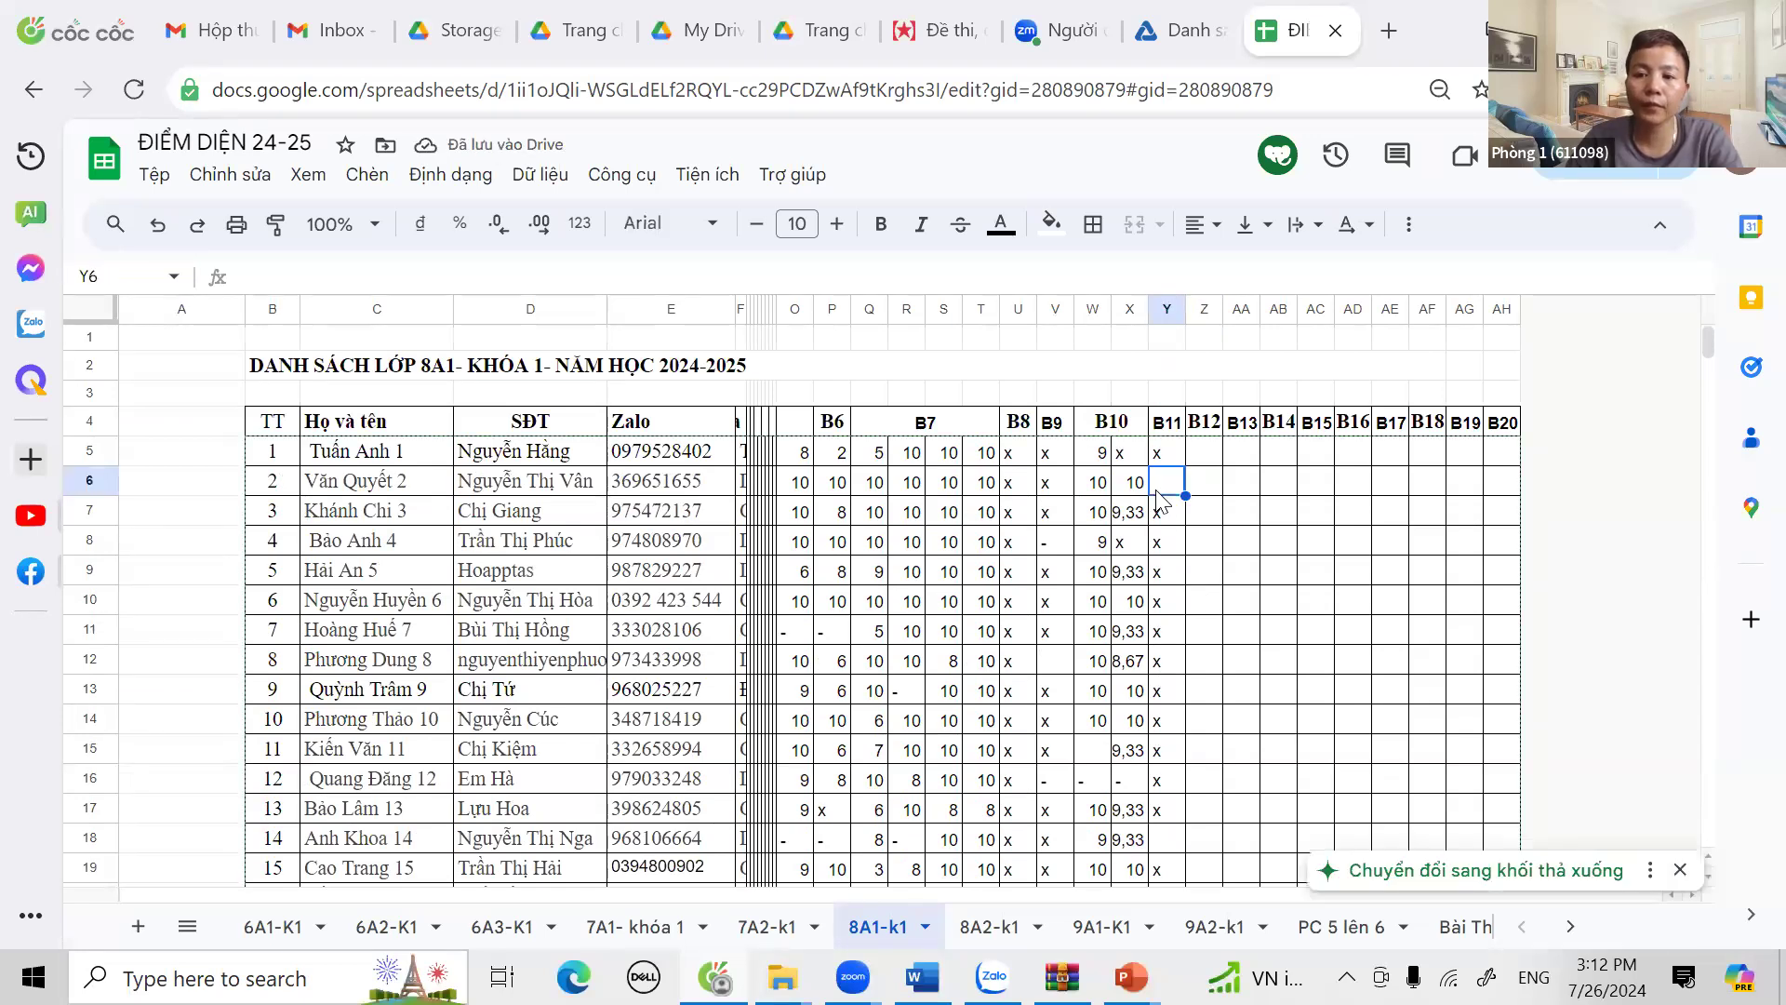
Step: Enter x in cells Y18 and Y23 of the B11 column
{"action": "scroll", "coordinate": [1180, 705], "scroll_direction": "down", "scroll_amount": 2}
{"action": "left_click", "coordinate": [1175, 707]}
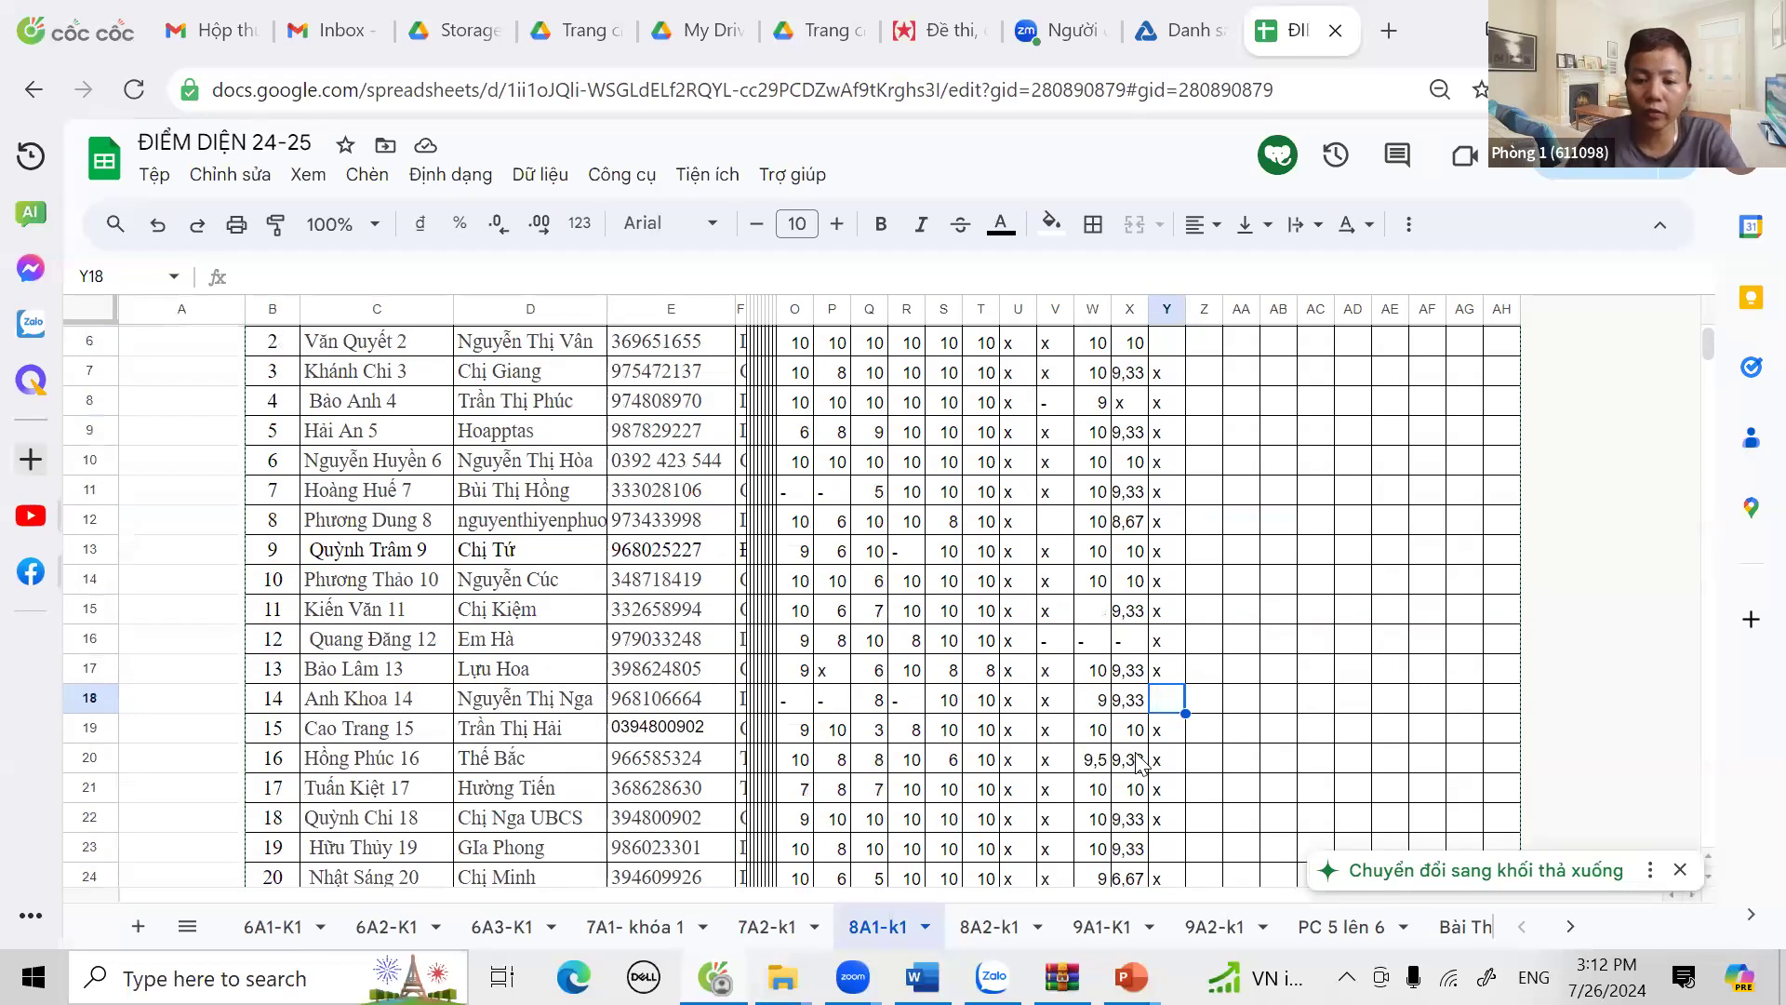
{"action": "scroll", "coordinate": [1145, 767], "scroll_direction": "down", "scroll_amount": 2}
{"action": "left_click", "coordinate": [1167, 709]}
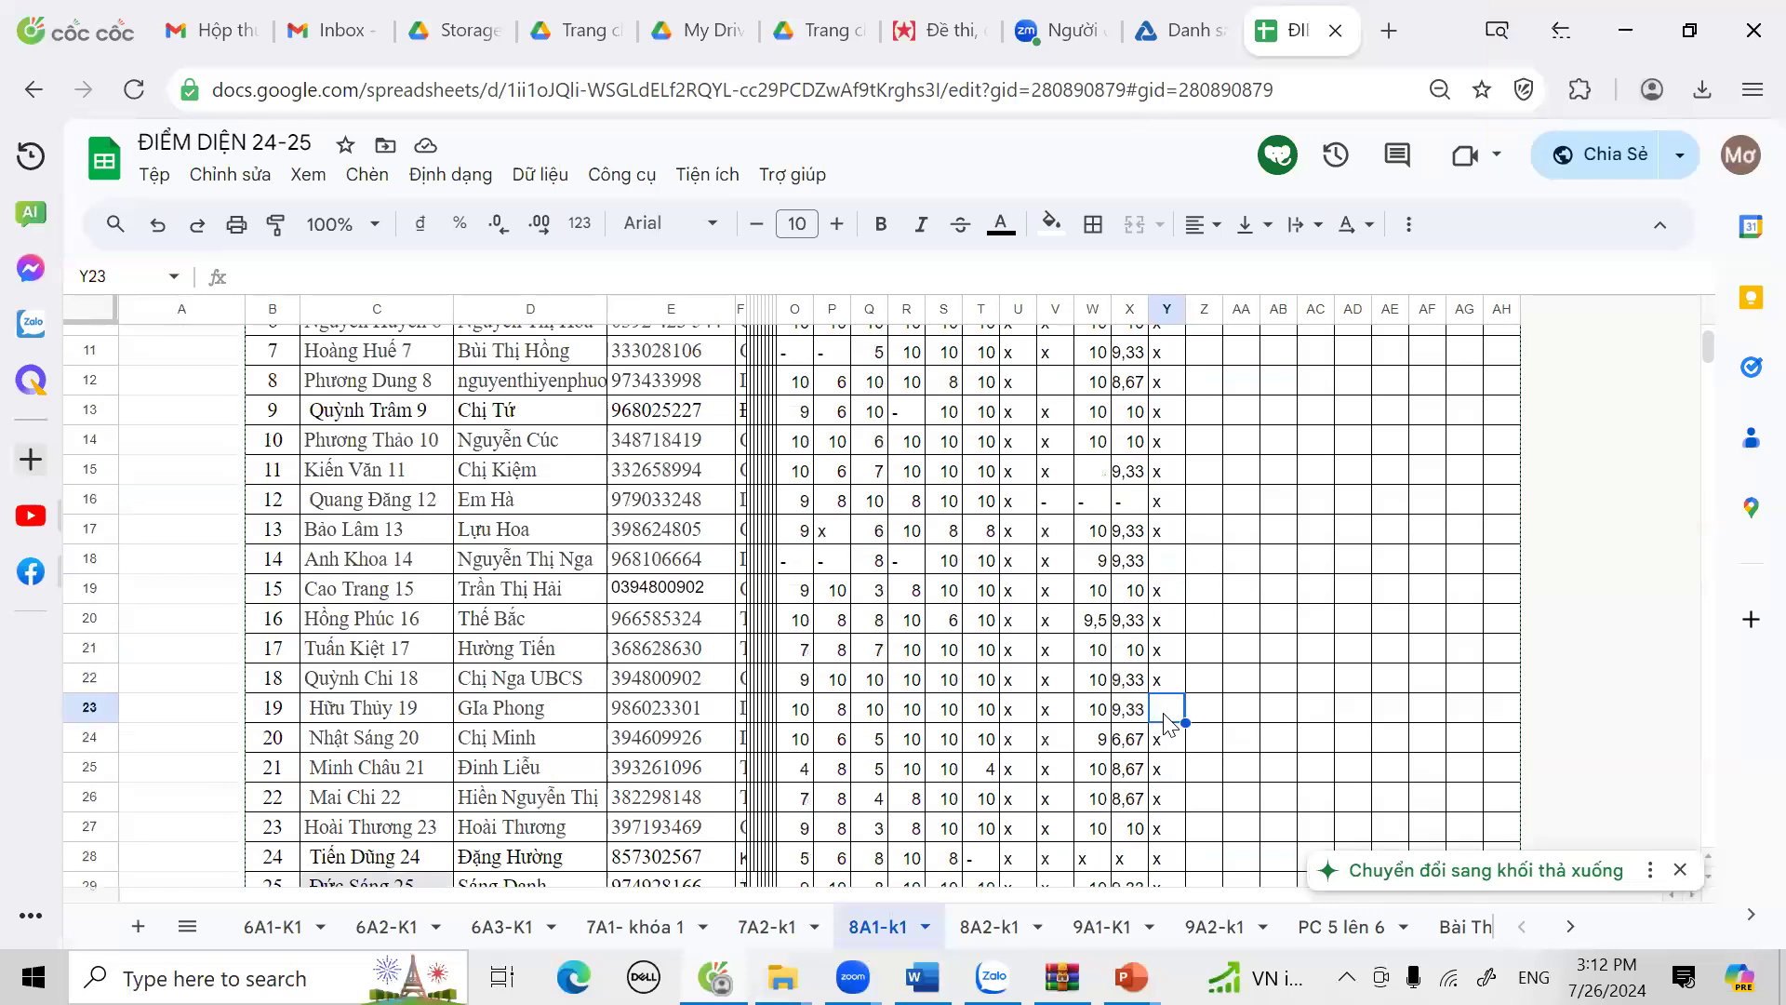
{"action": "left_click", "coordinate": [1172, 561]}
{"action": "type", "text": "x"}
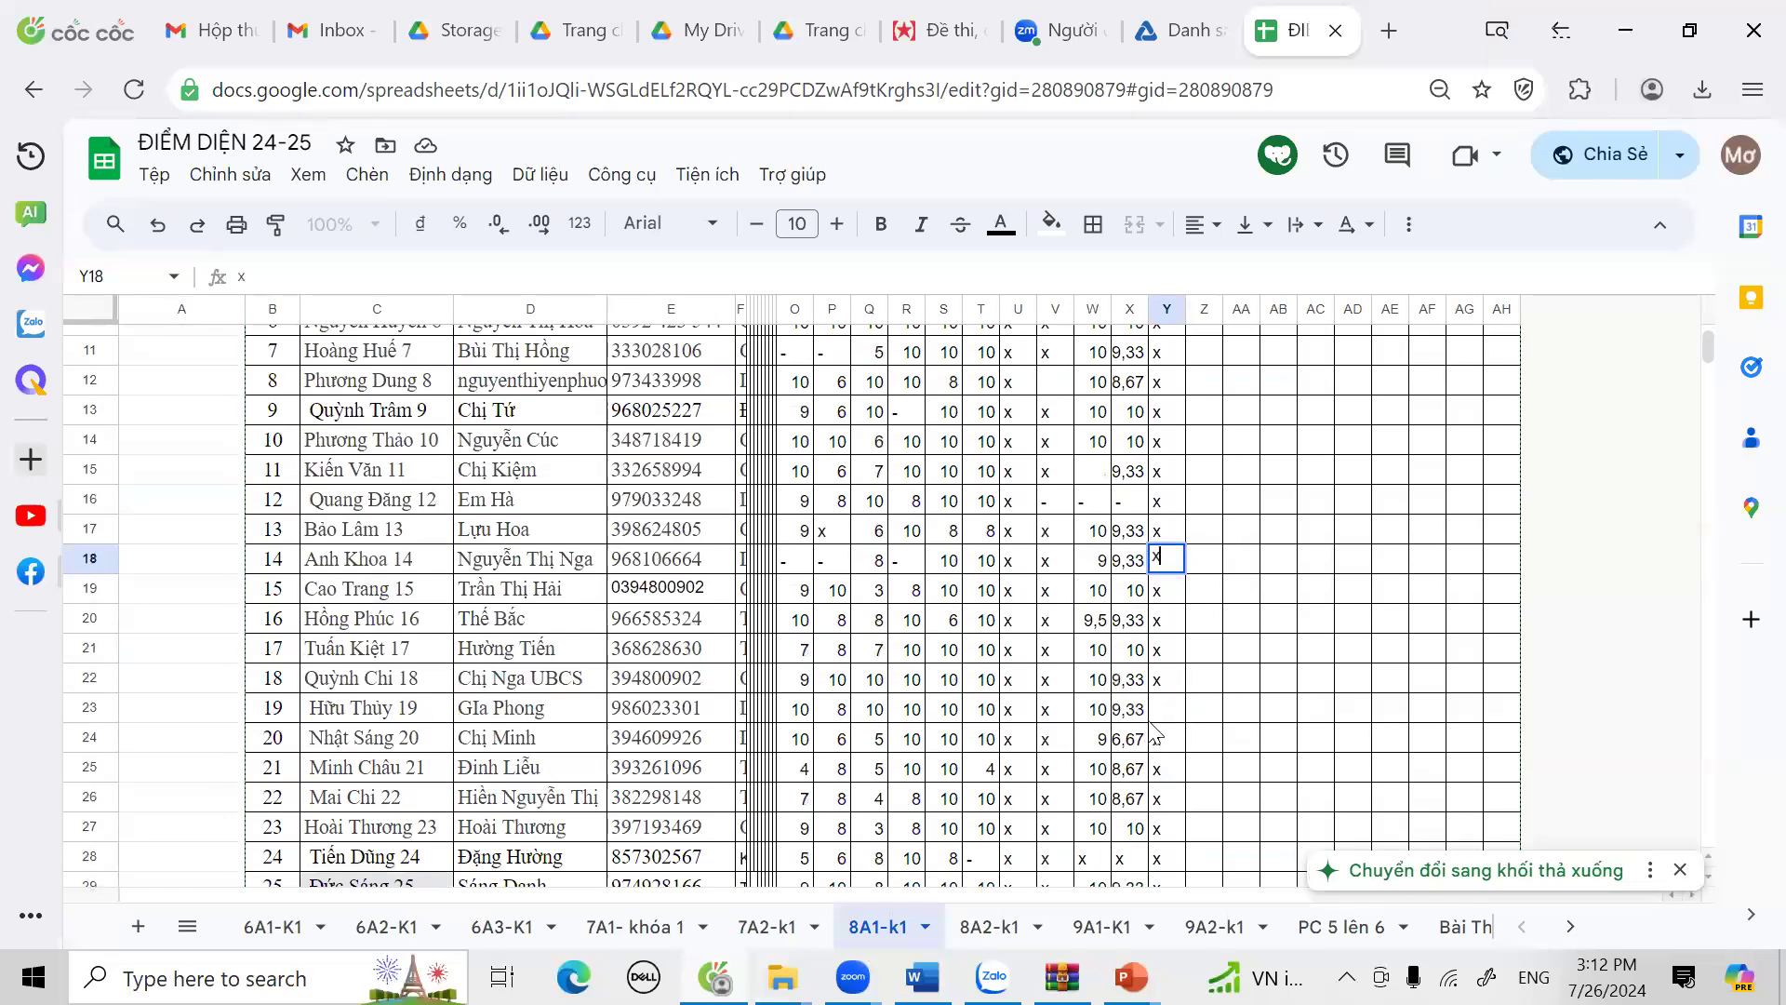
{"action": "left_click", "coordinate": [1167, 714]}
{"action": "type", "text": "x"}
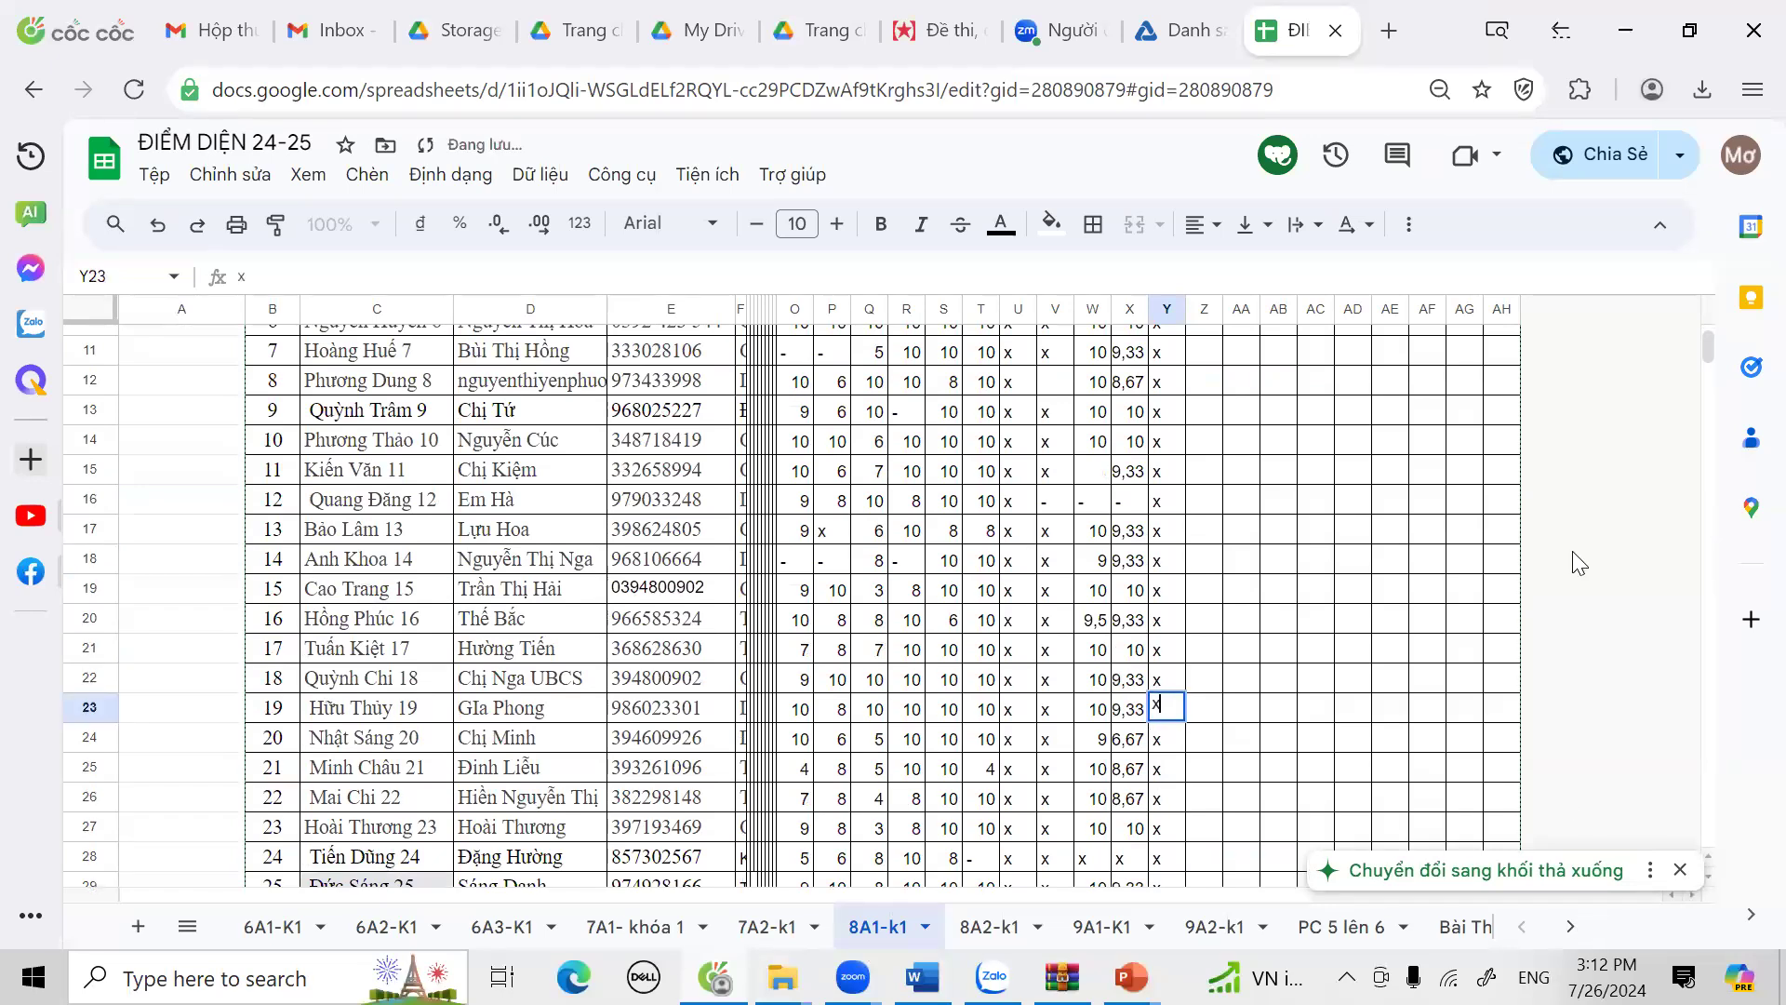
{"action": "left_click", "coordinate": [1246, 750]}
{"action": "scroll", "coordinate": [1247, 750], "scroll_direction": "down", "scroll_amount": 3}
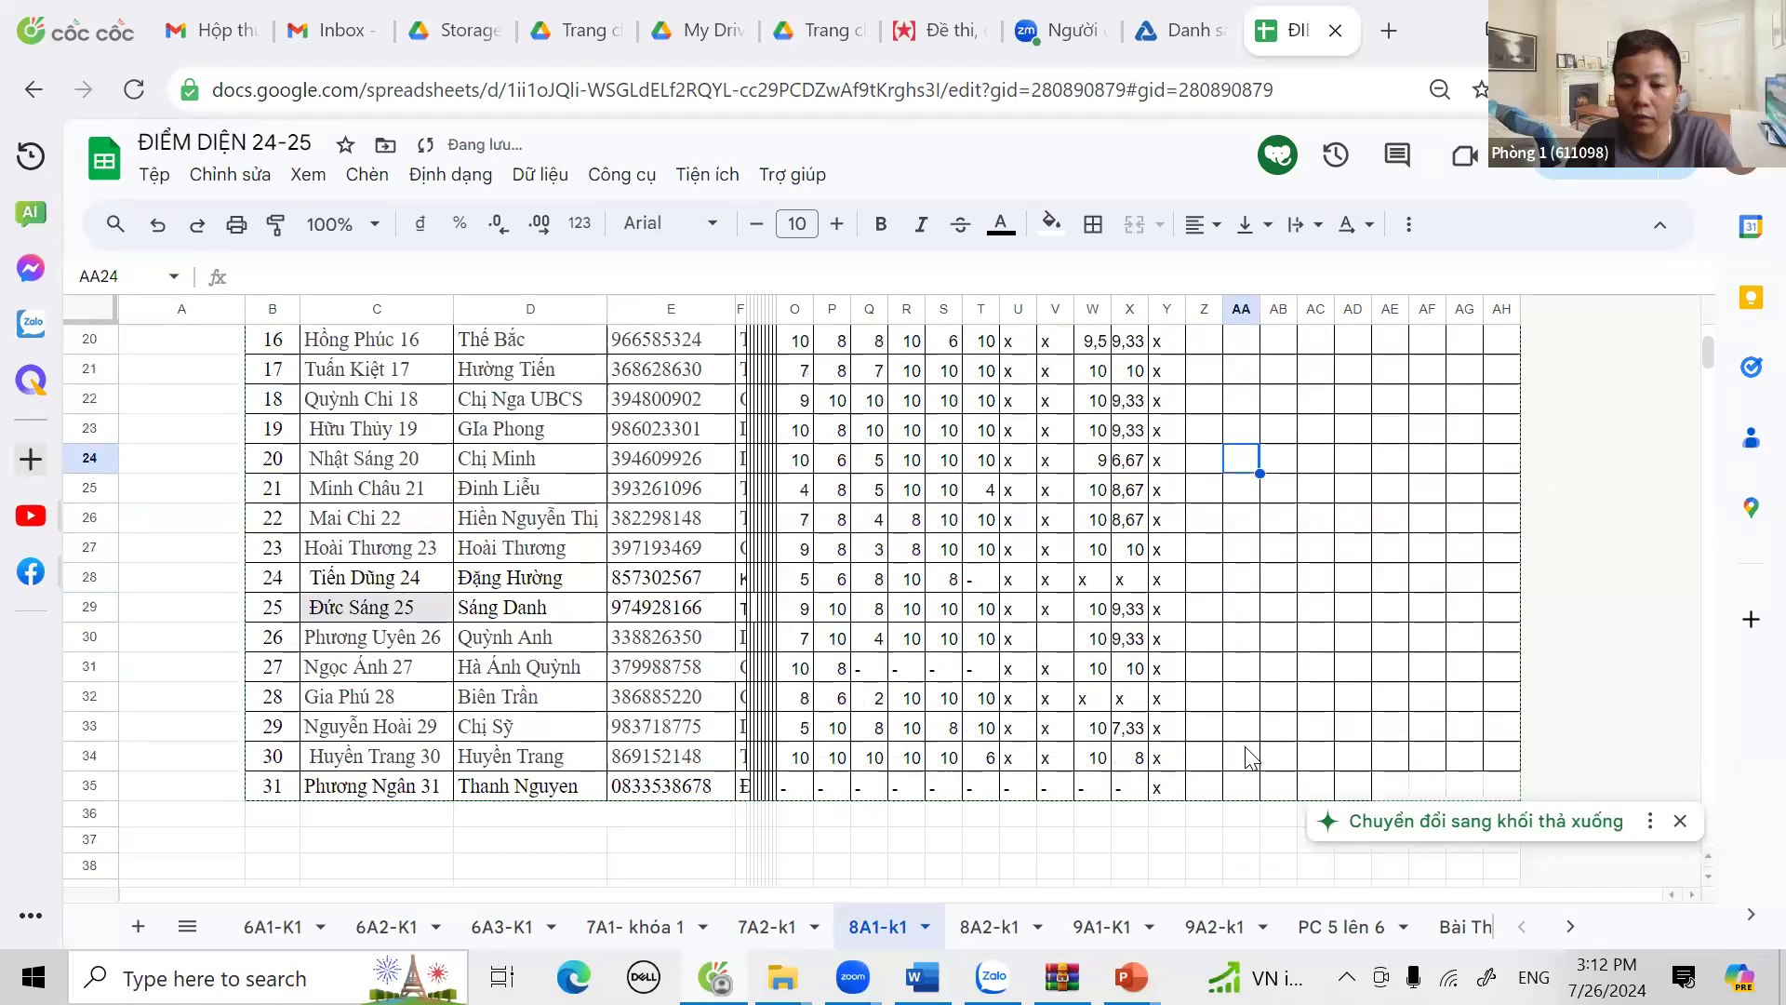
{"action": "scroll", "coordinate": [1152, 479], "scroll_direction": "up", "scroll_amount": 6}
{"action": "left_click", "coordinate": [1152, 479]}
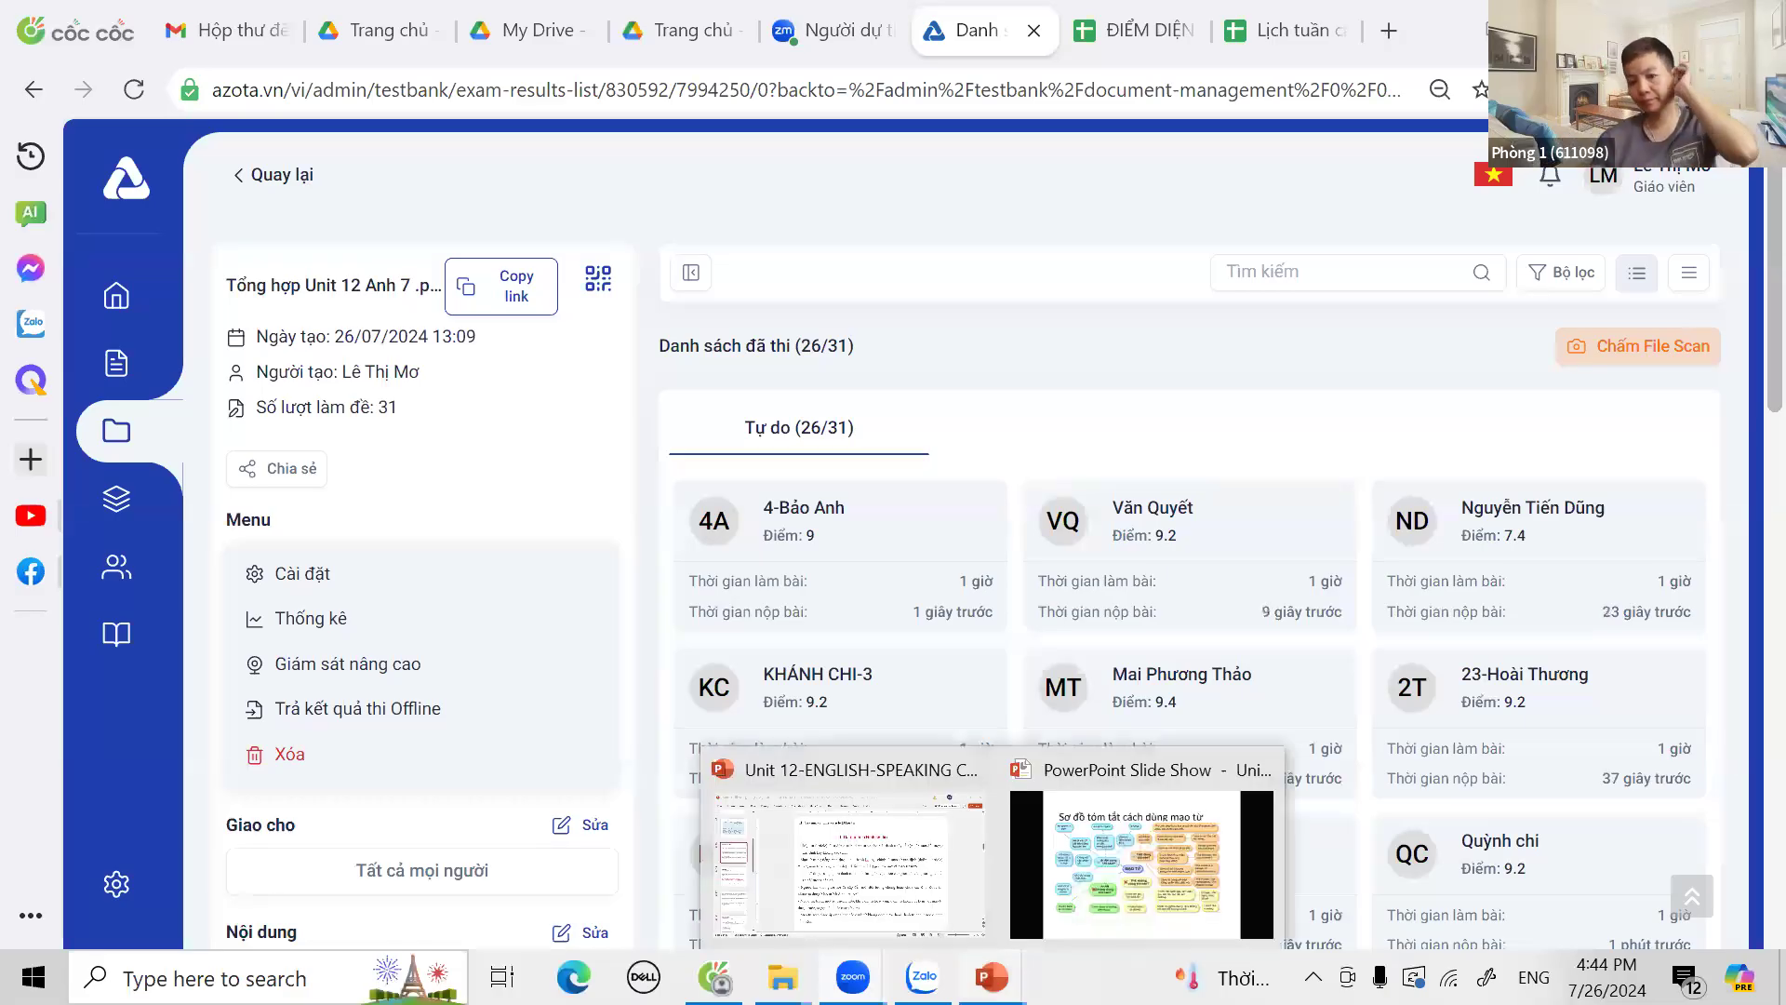
Step: Return to the Azota results for Tổng hợp Unit 12 Anh 7 .pdf, showing 26 of 31 submitted
{"action": "mouse_move", "coordinate": [991, 977]}
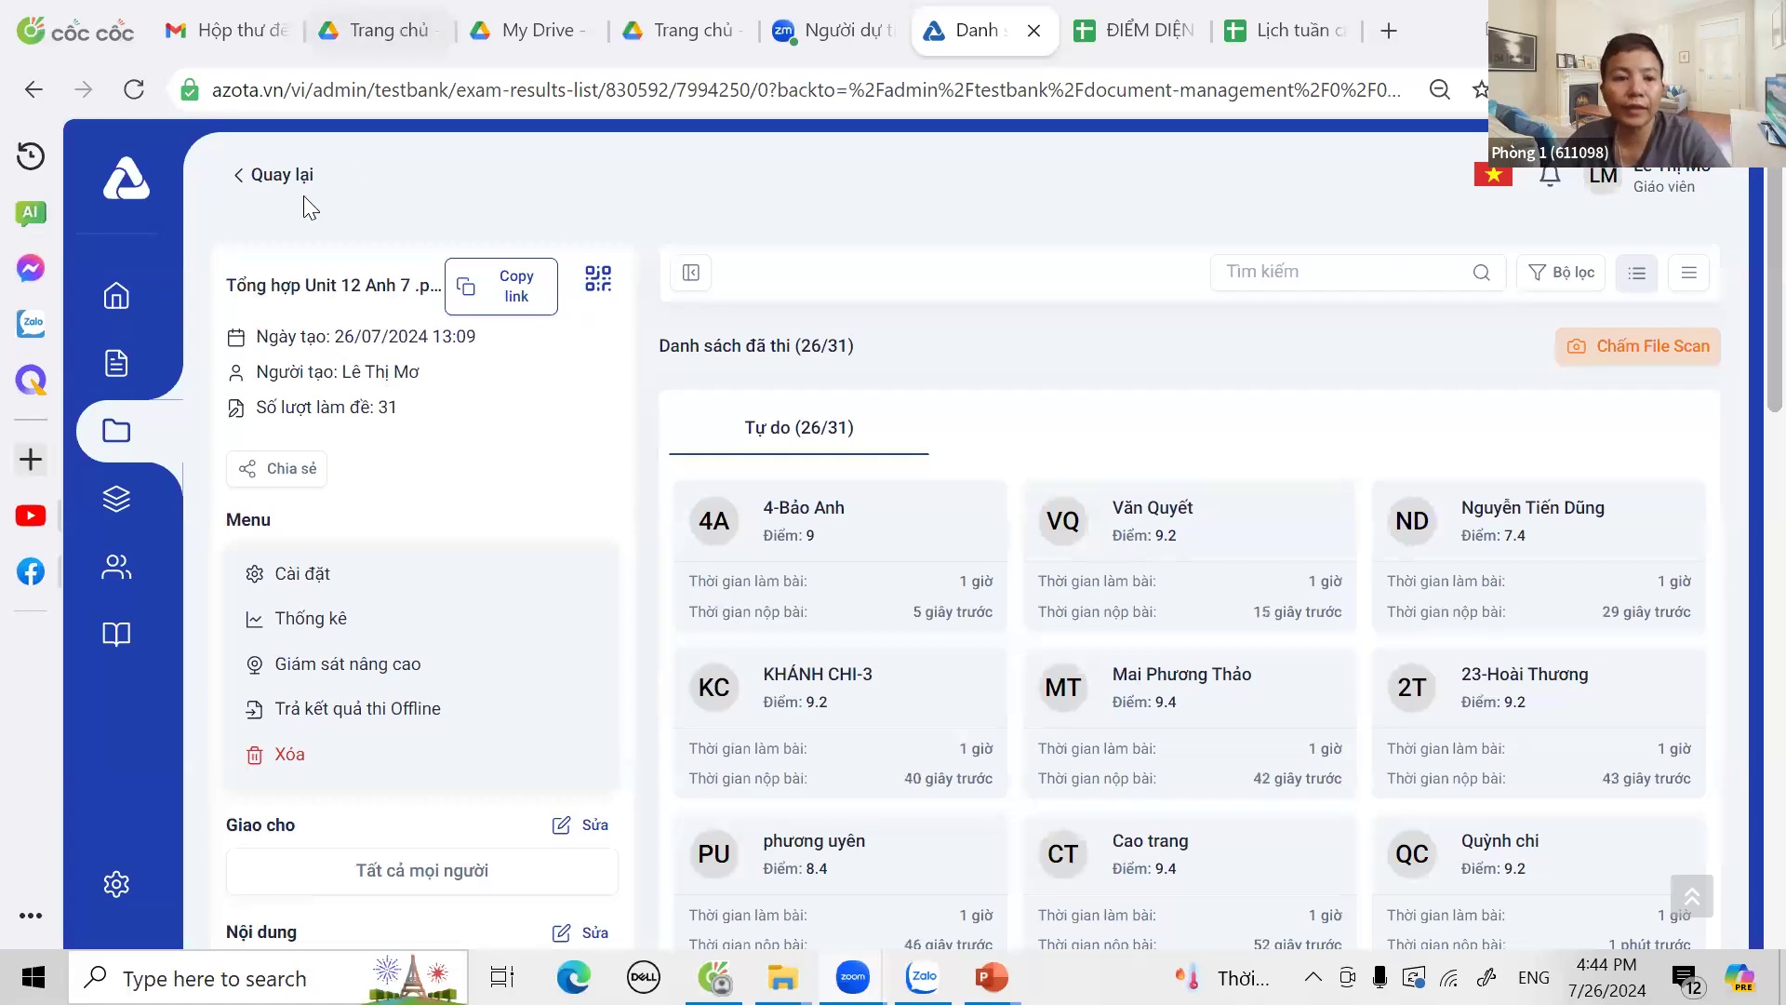
Step: Reload the Tổng hợp Unit 12 Anh 7 .pdf results and scroll through every student's score card
{"action": "left_click", "coordinate": [275, 189]}
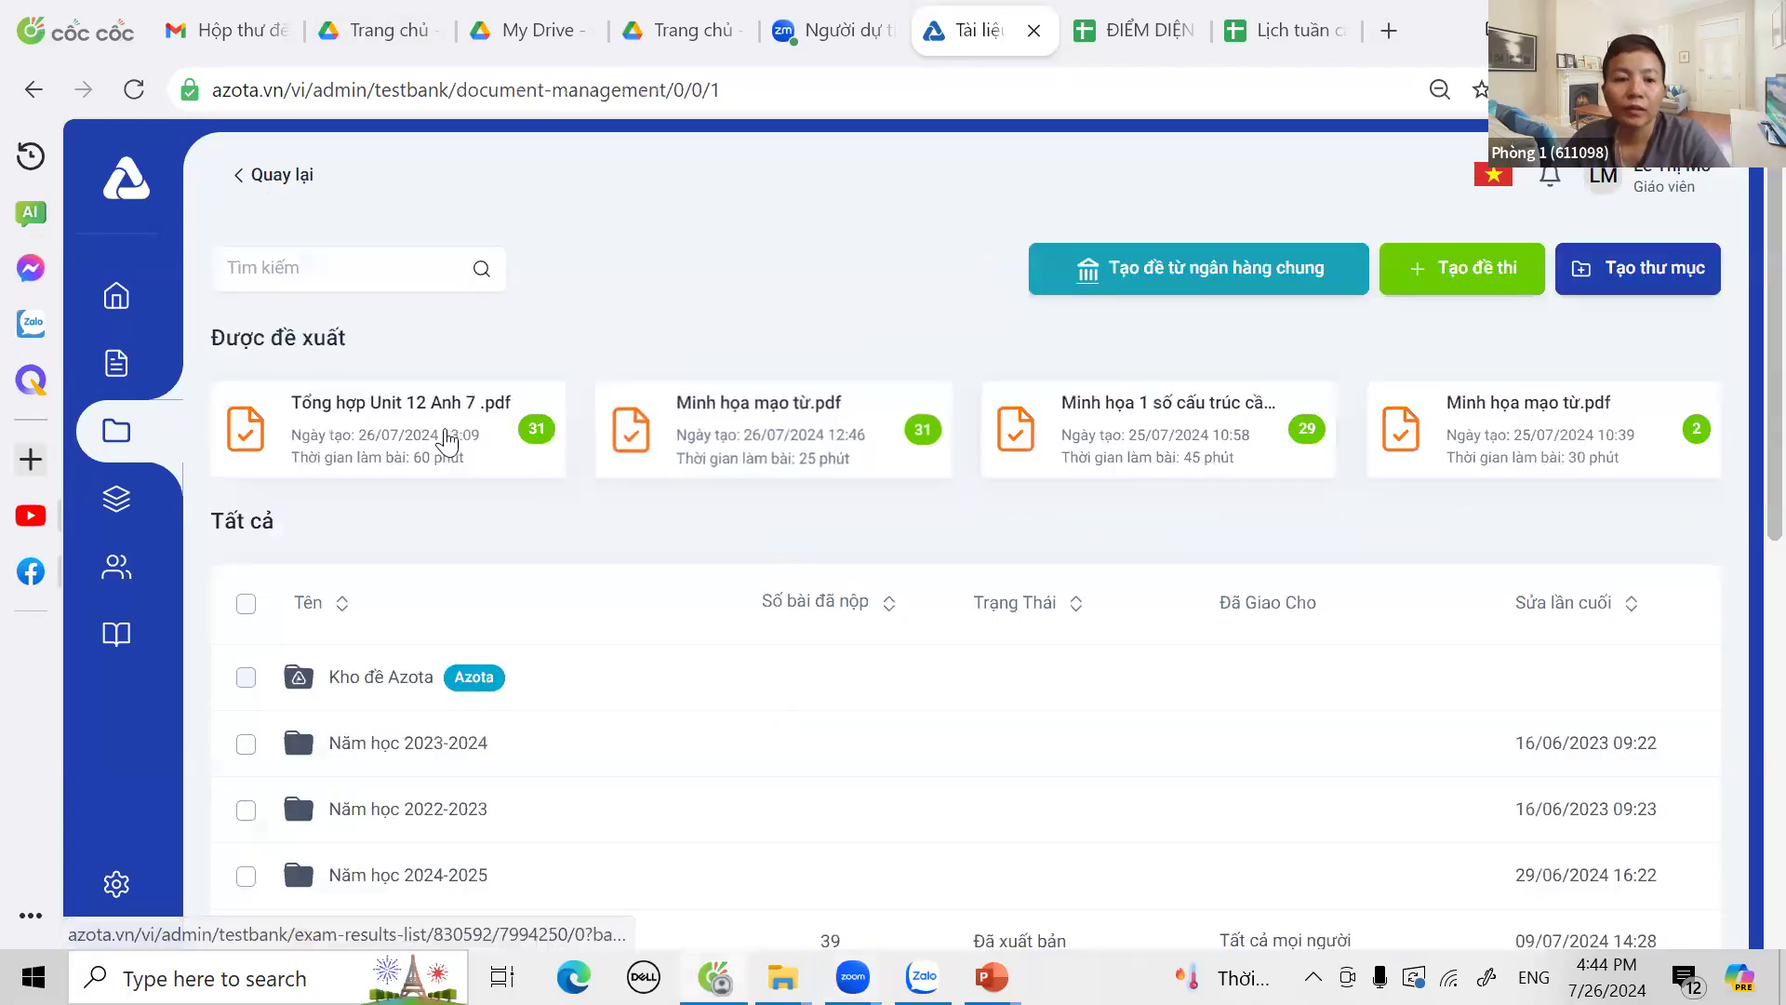
{"action": "left_click", "coordinate": [446, 439]}
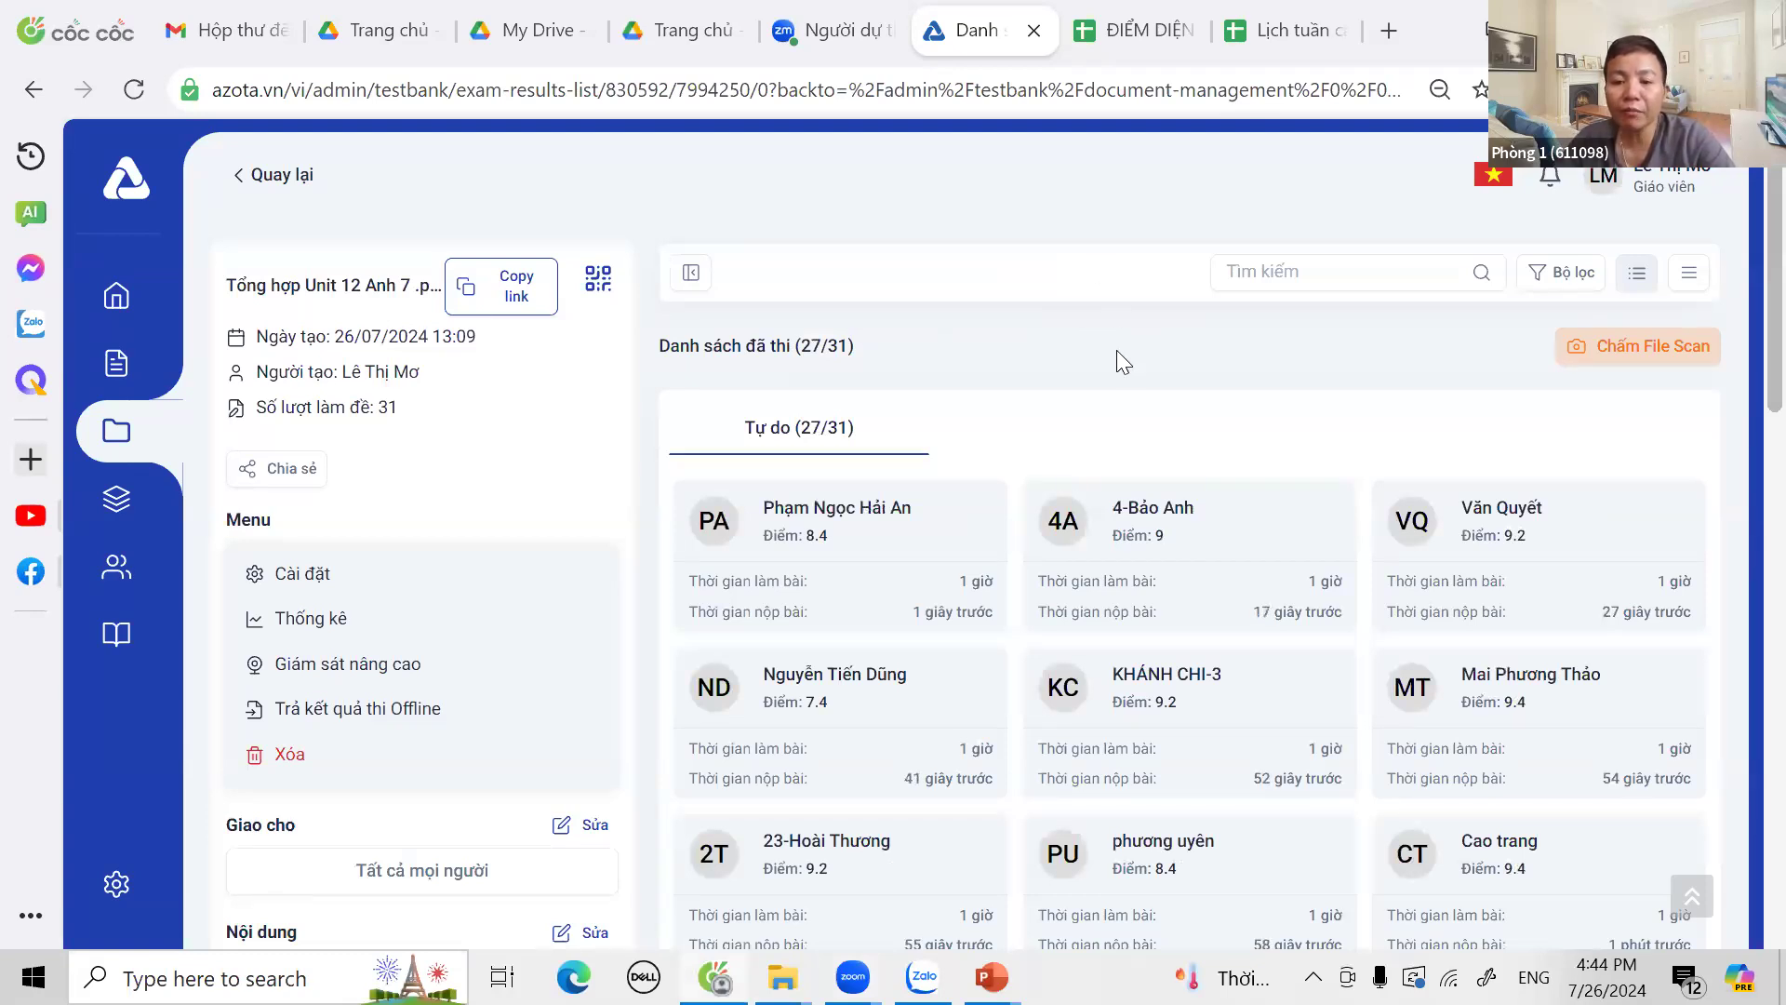
{"action": "scroll", "coordinate": [1116, 349], "scroll_direction": "down", "scroll_amount": 2}
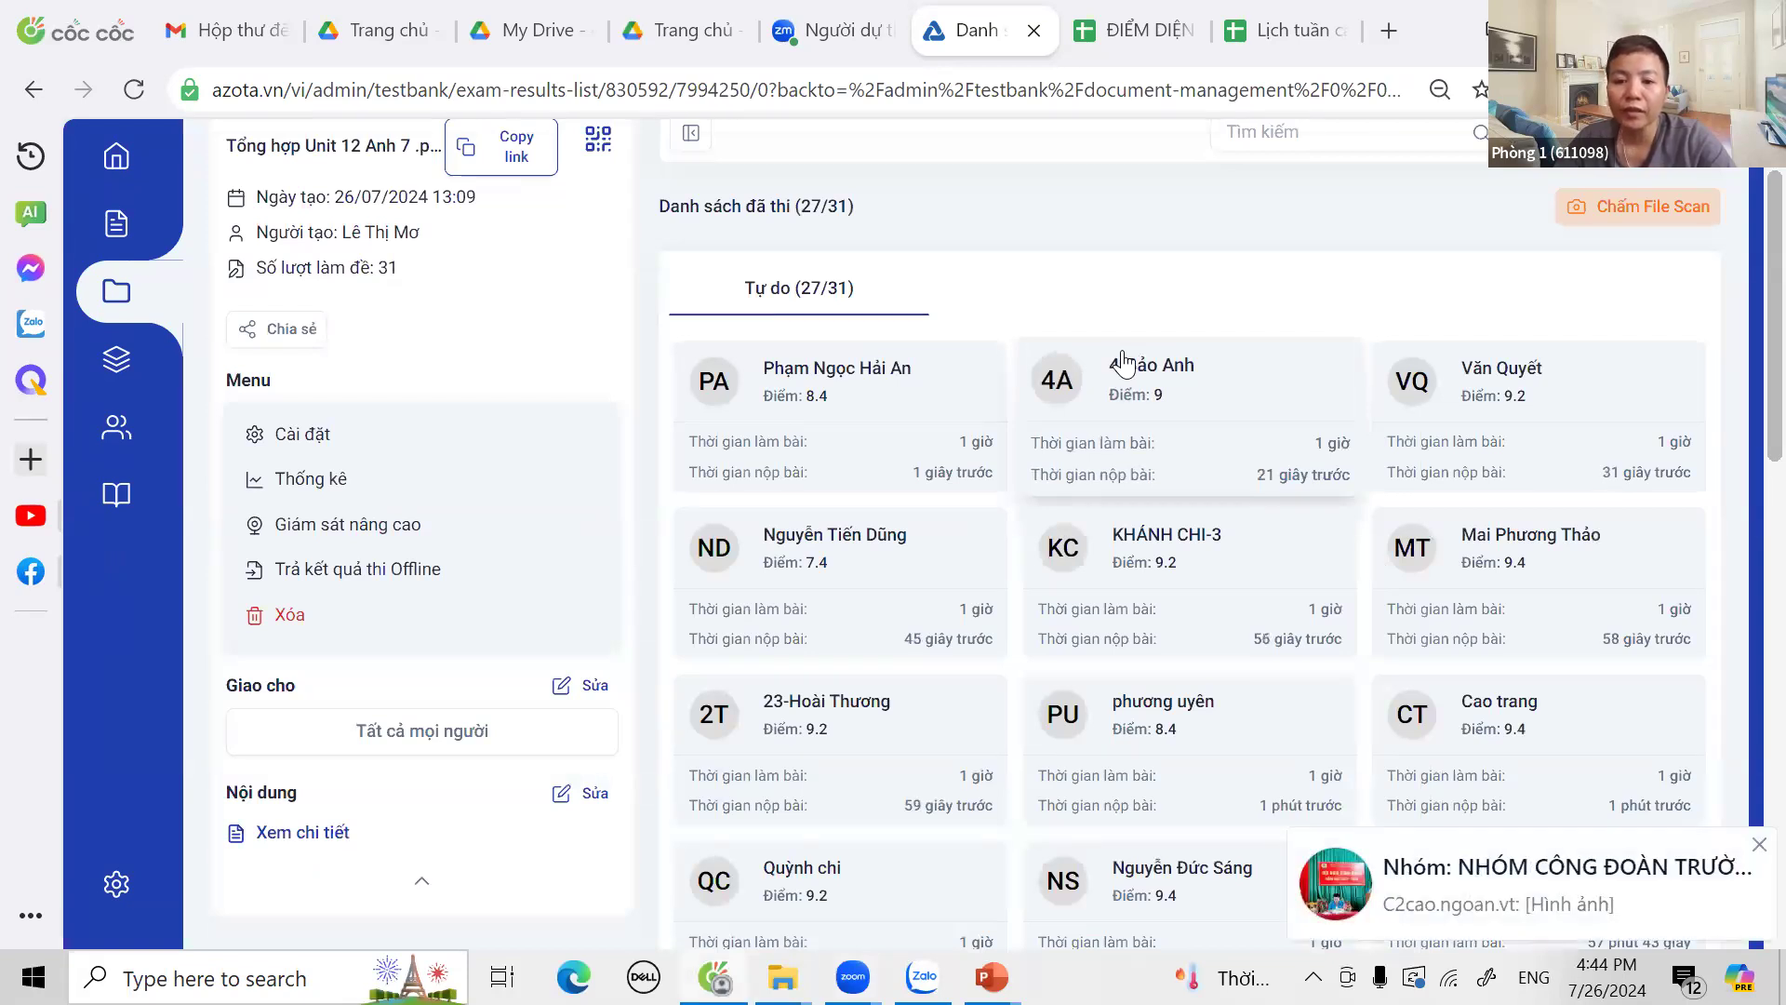
{"action": "scroll", "coordinate": [1123, 363], "scroll_direction": "down", "scroll_amount": 2}
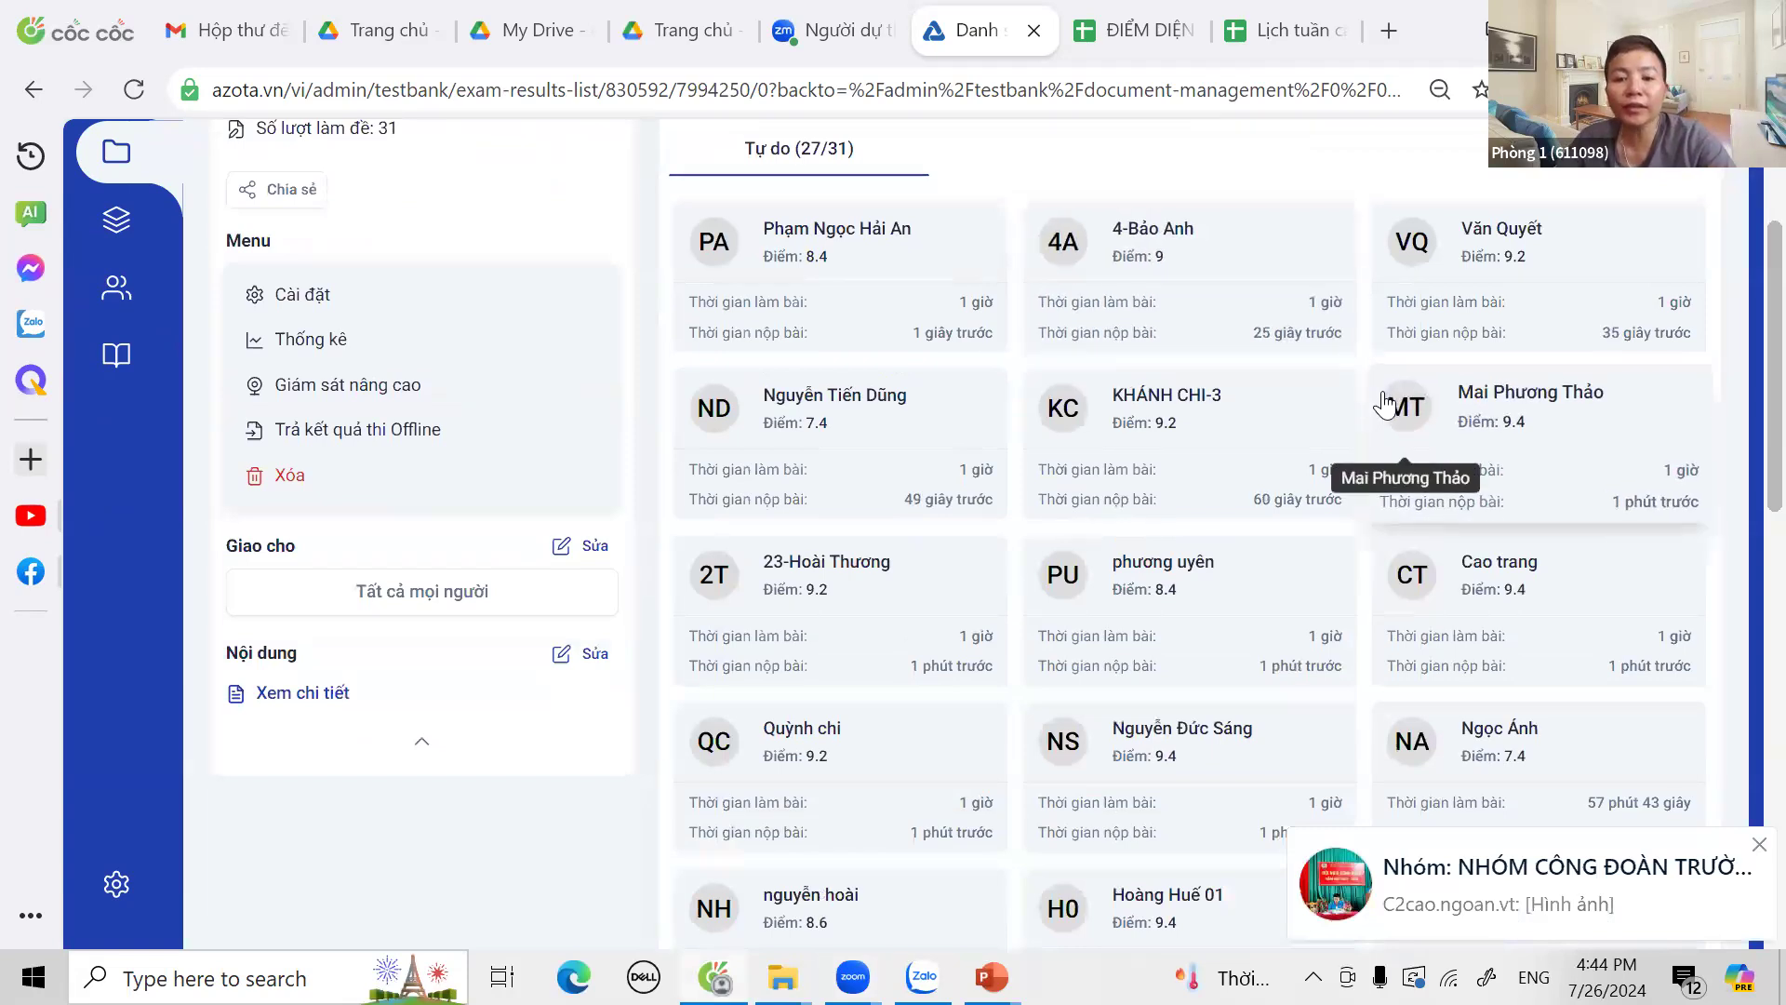
{"action": "scroll", "coordinate": [1295, 354], "scroll_direction": "down", "scroll_amount": 2}
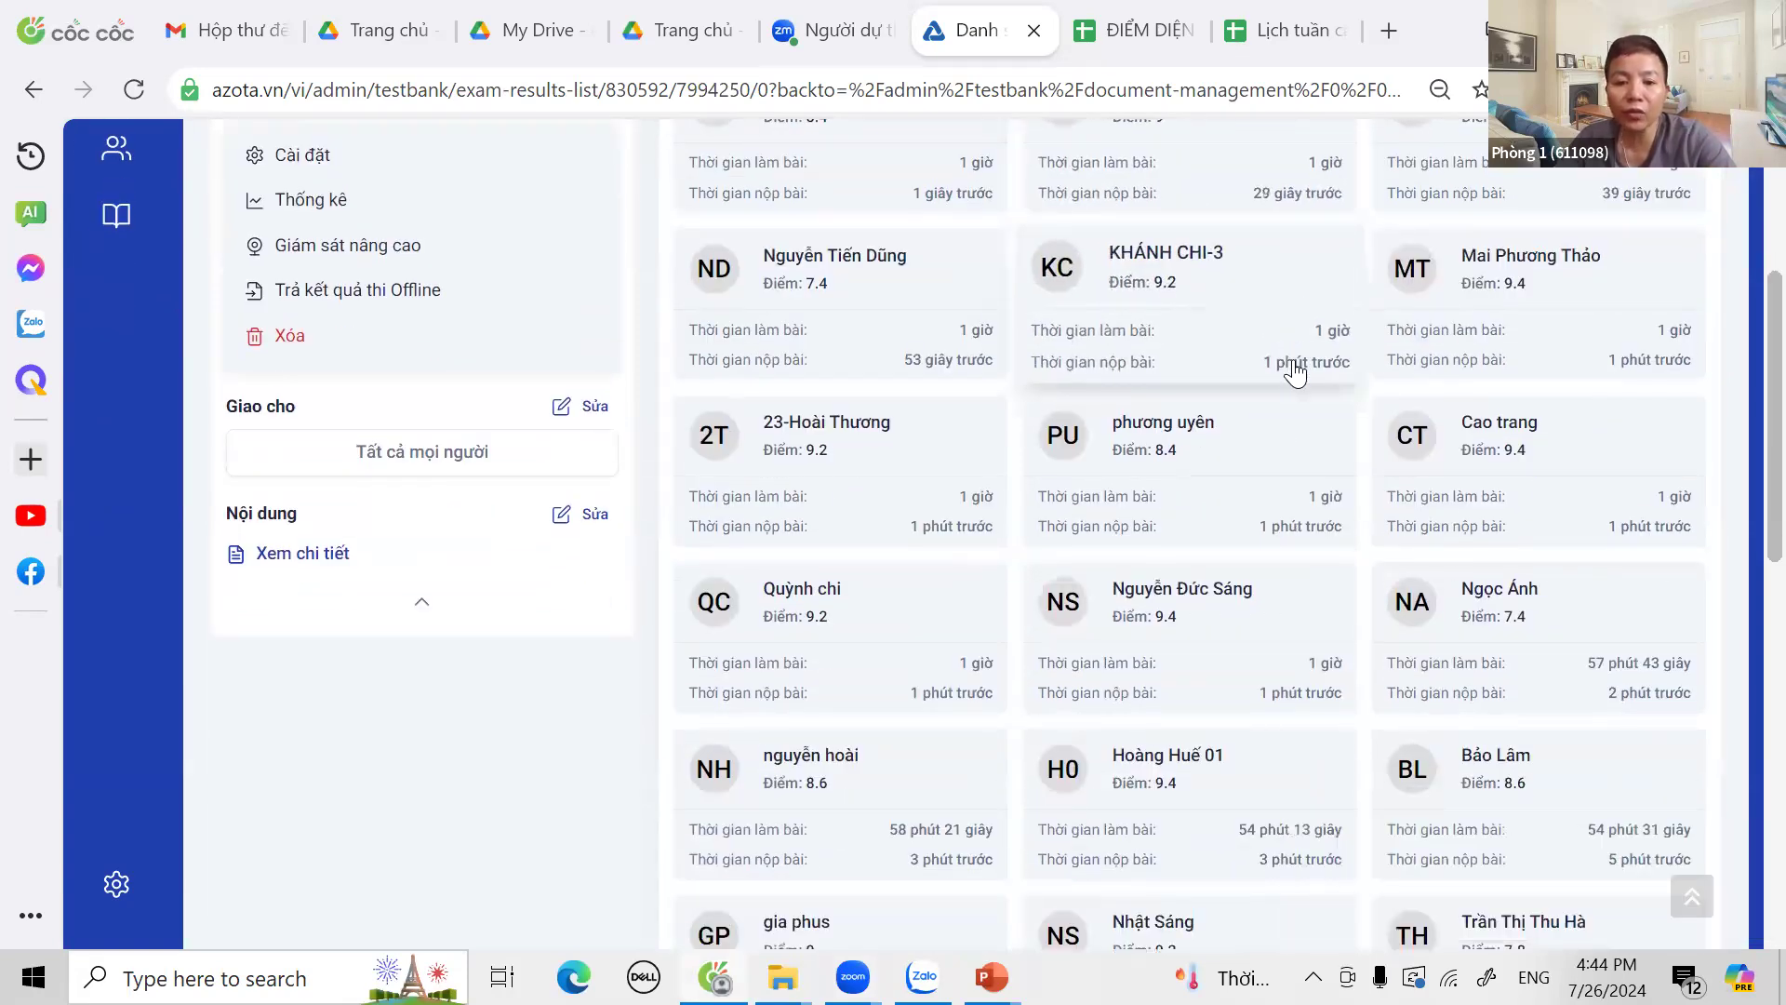
{"action": "scroll", "coordinate": [1295, 372], "scroll_direction": "down", "scroll_amount": 2}
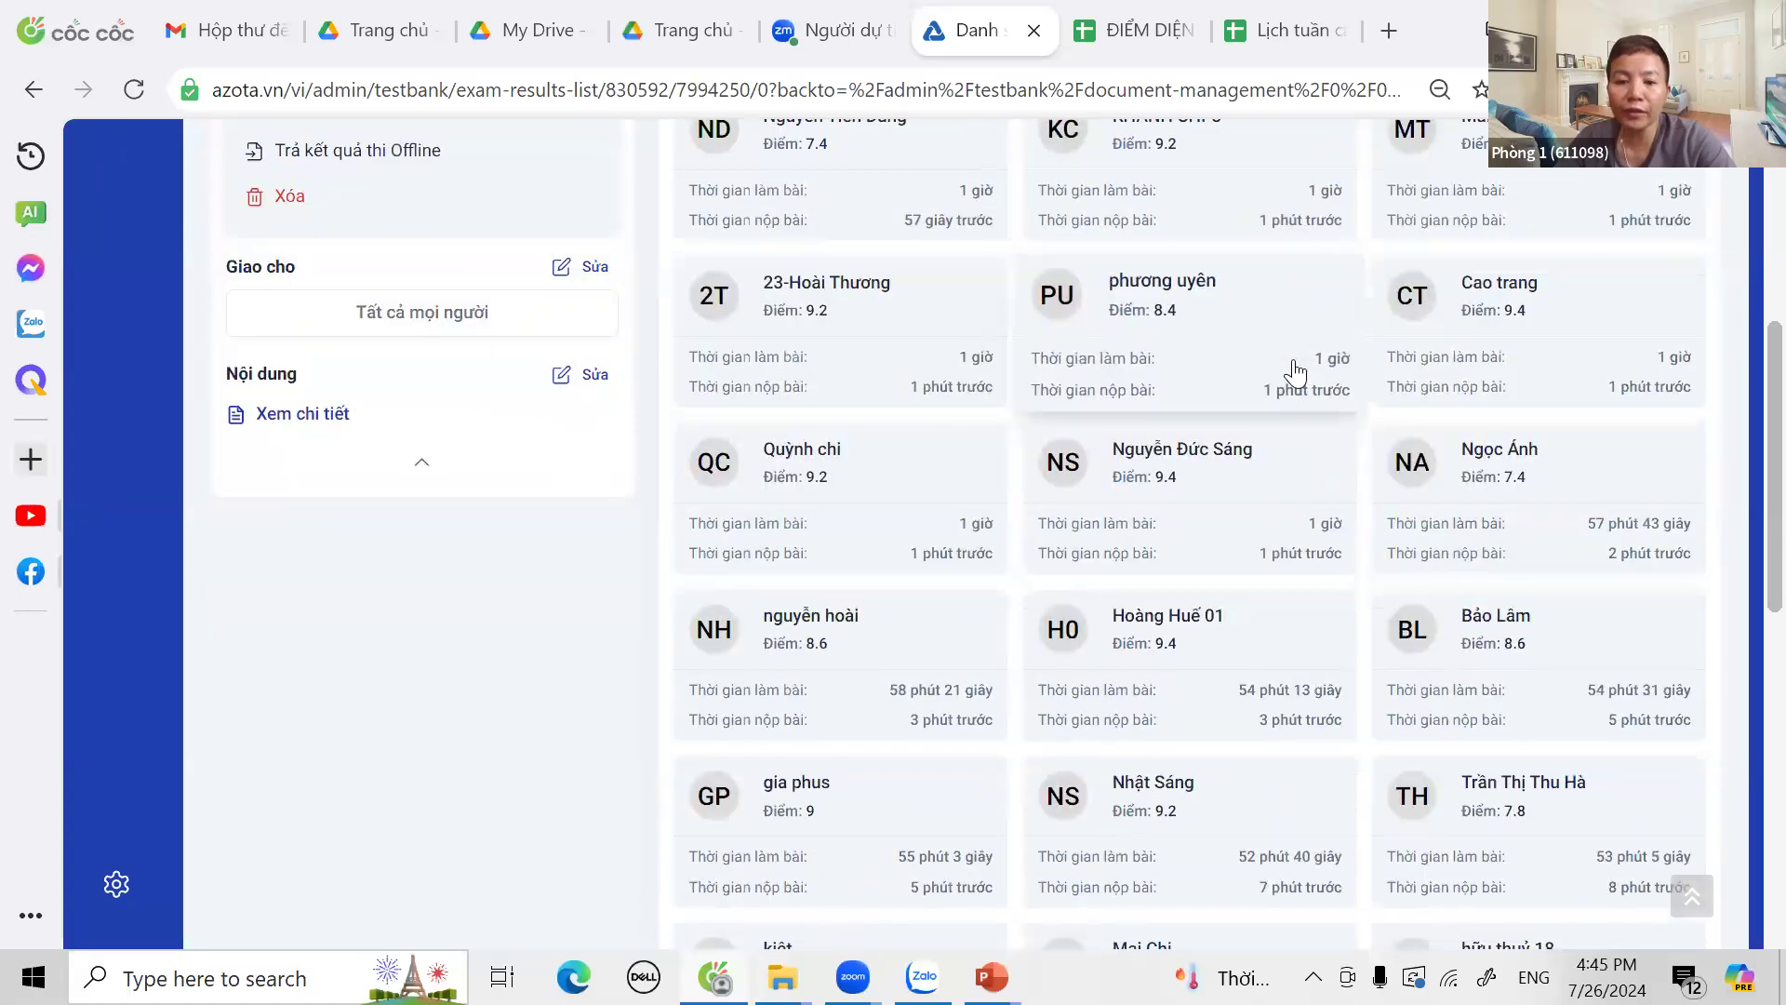
{"action": "scroll", "coordinate": [1295, 372], "scroll_direction": "down", "scroll_amount": 2}
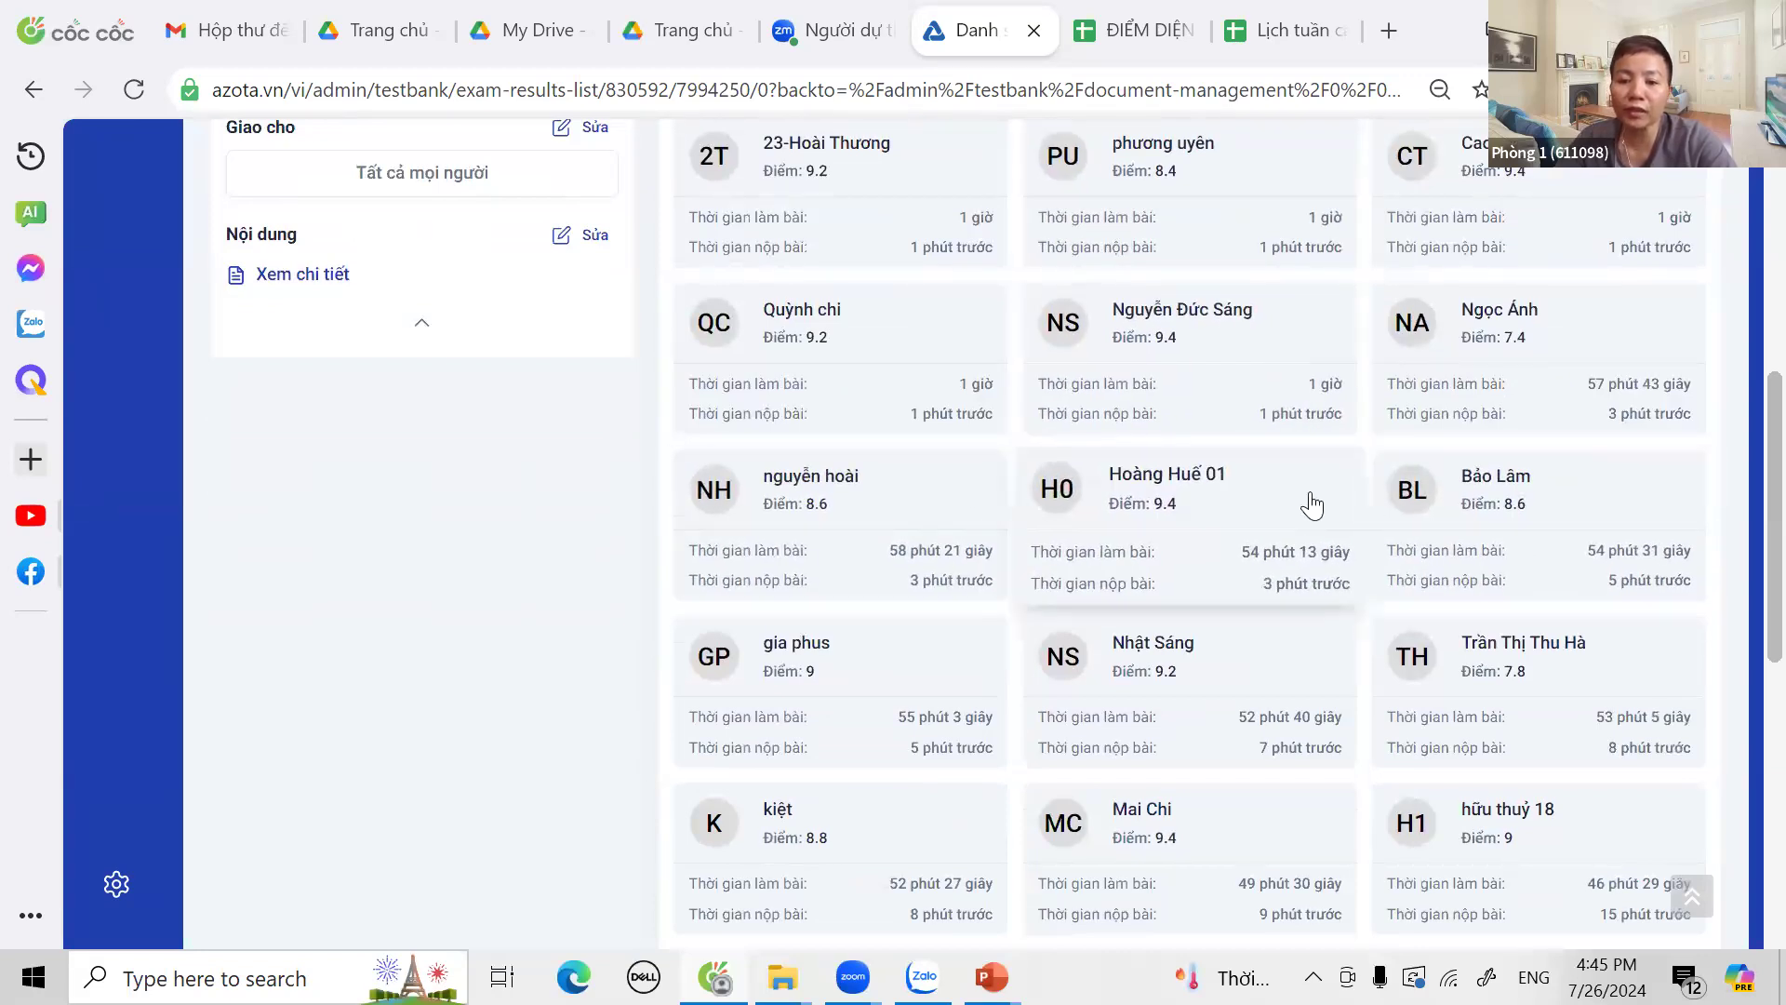
{"action": "scroll", "coordinate": [1307, 498], "scroll_direction": "down", "scroll_amount": 2}
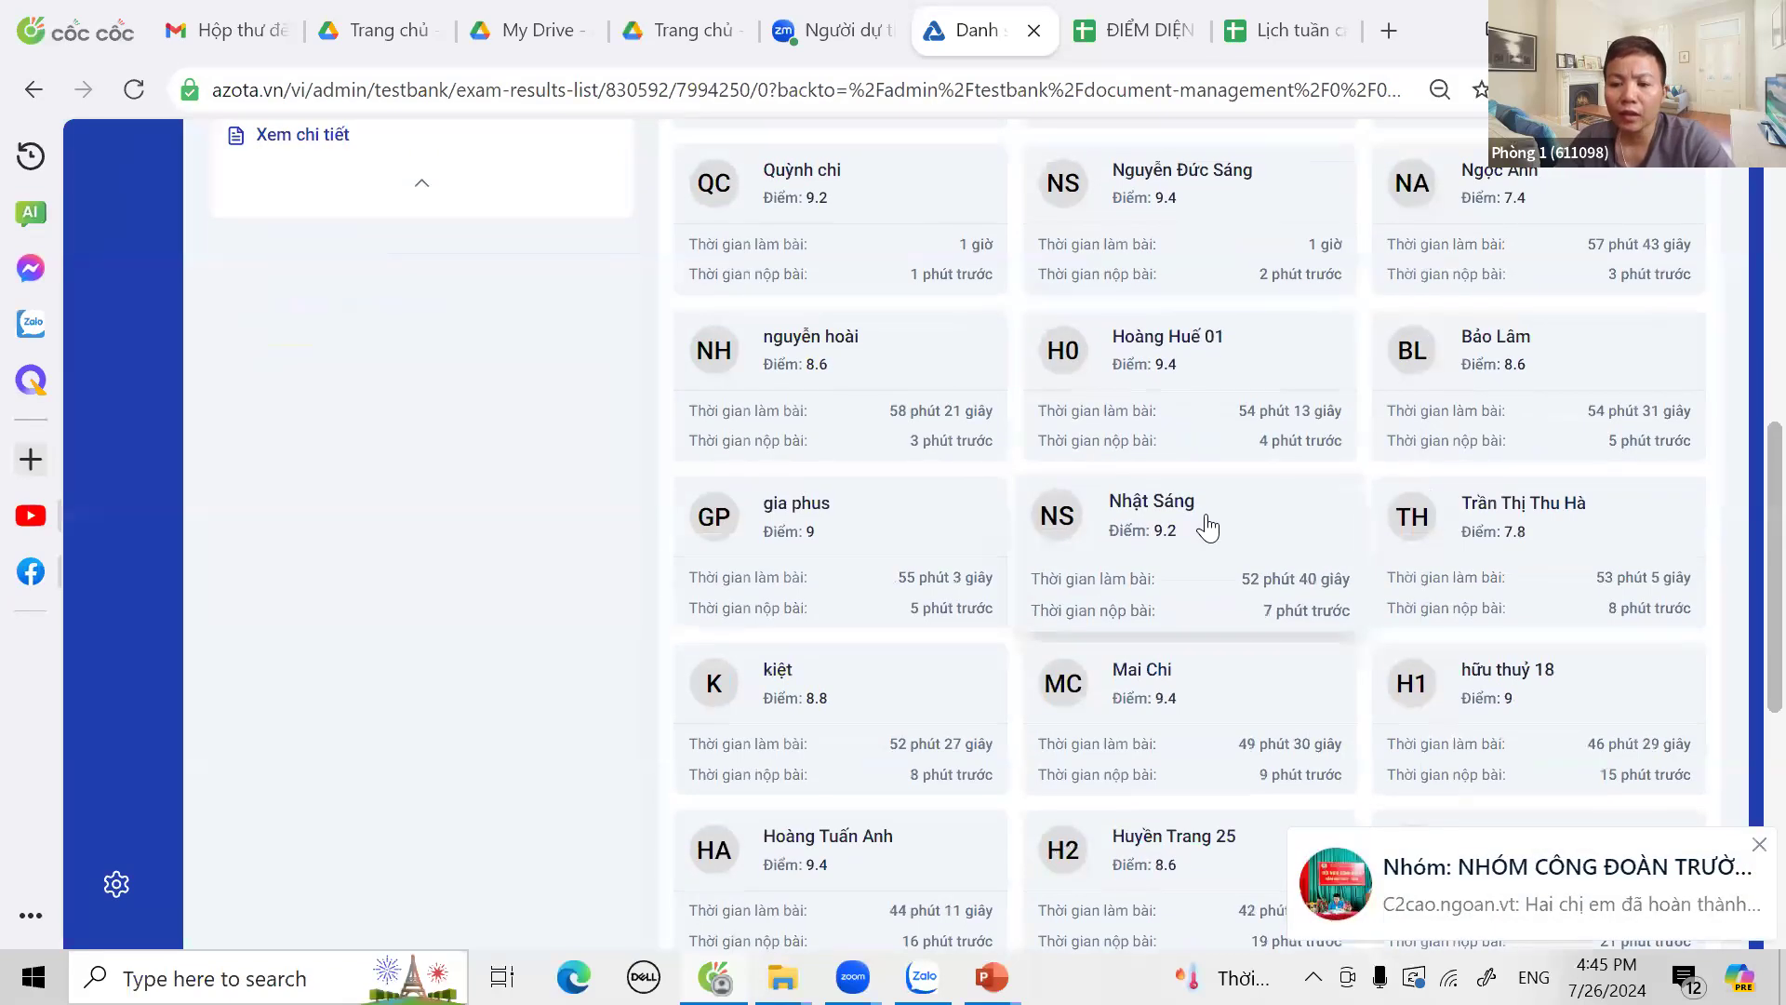
{"action": "scroll", "coordinate": [1208, 527], "scroll_direction": "down", "scroll_amount": 3}
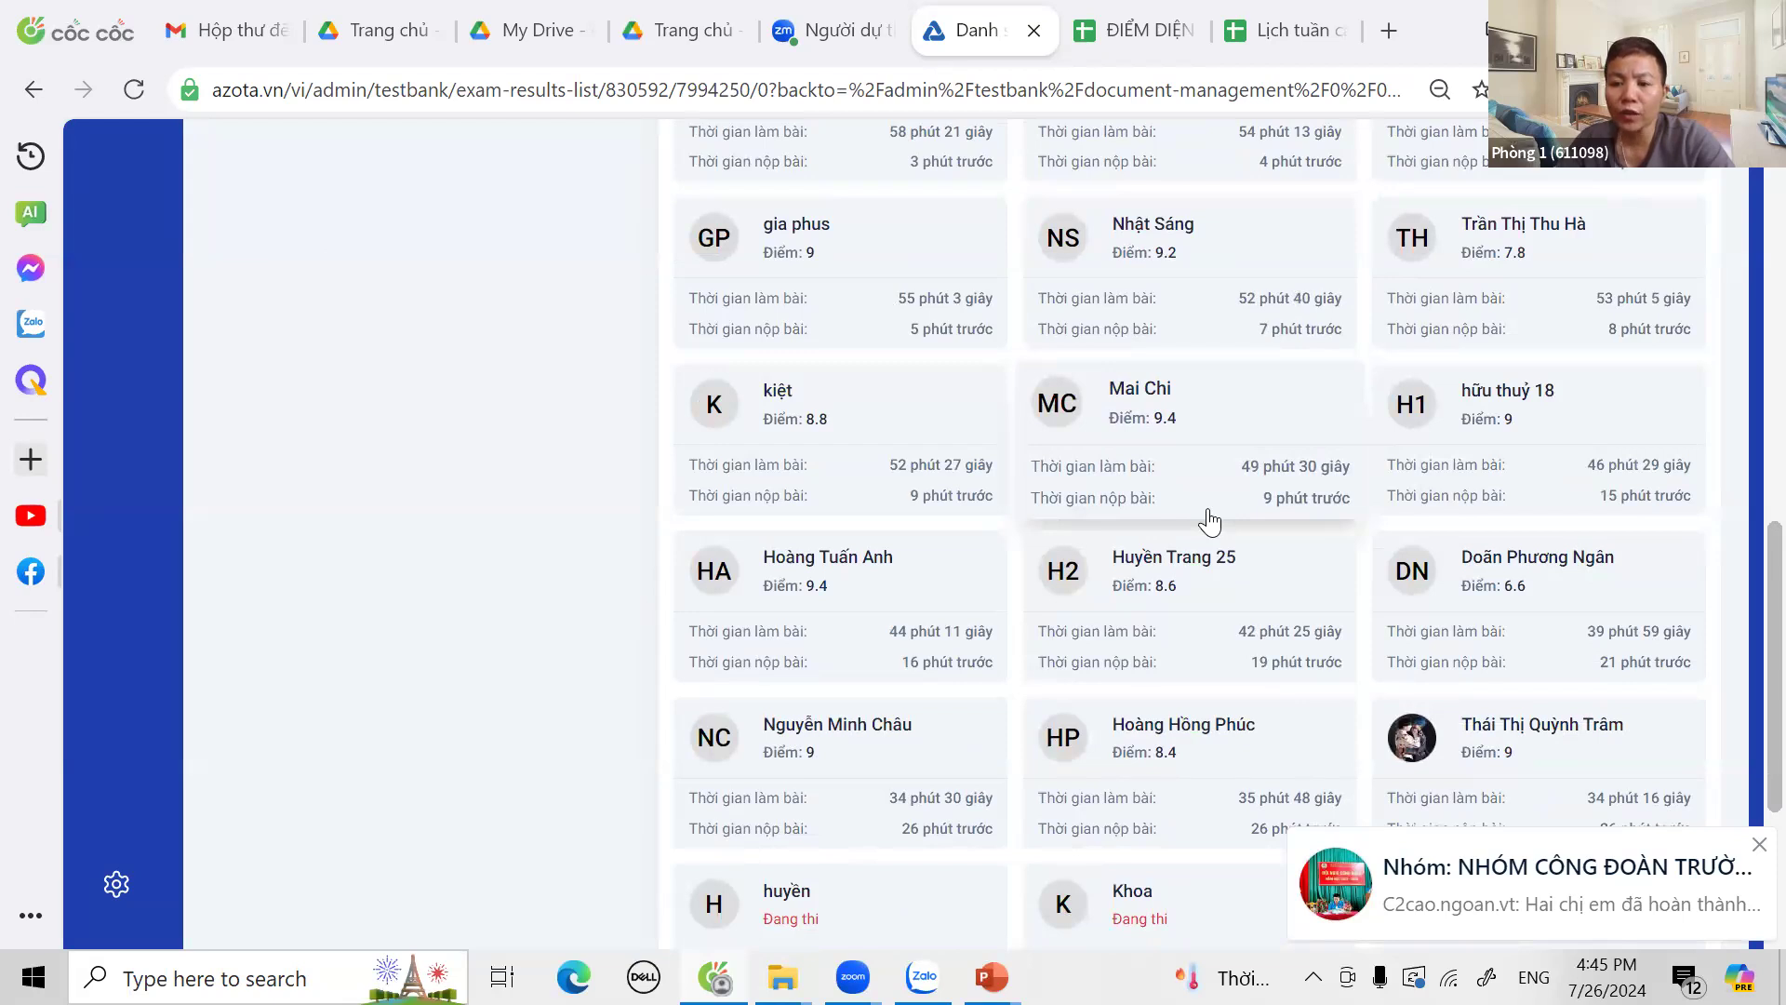
{"action": "scroll", "coordinate": [1209, 518], "scroll_direction": "down", "scroll_amount": 2}
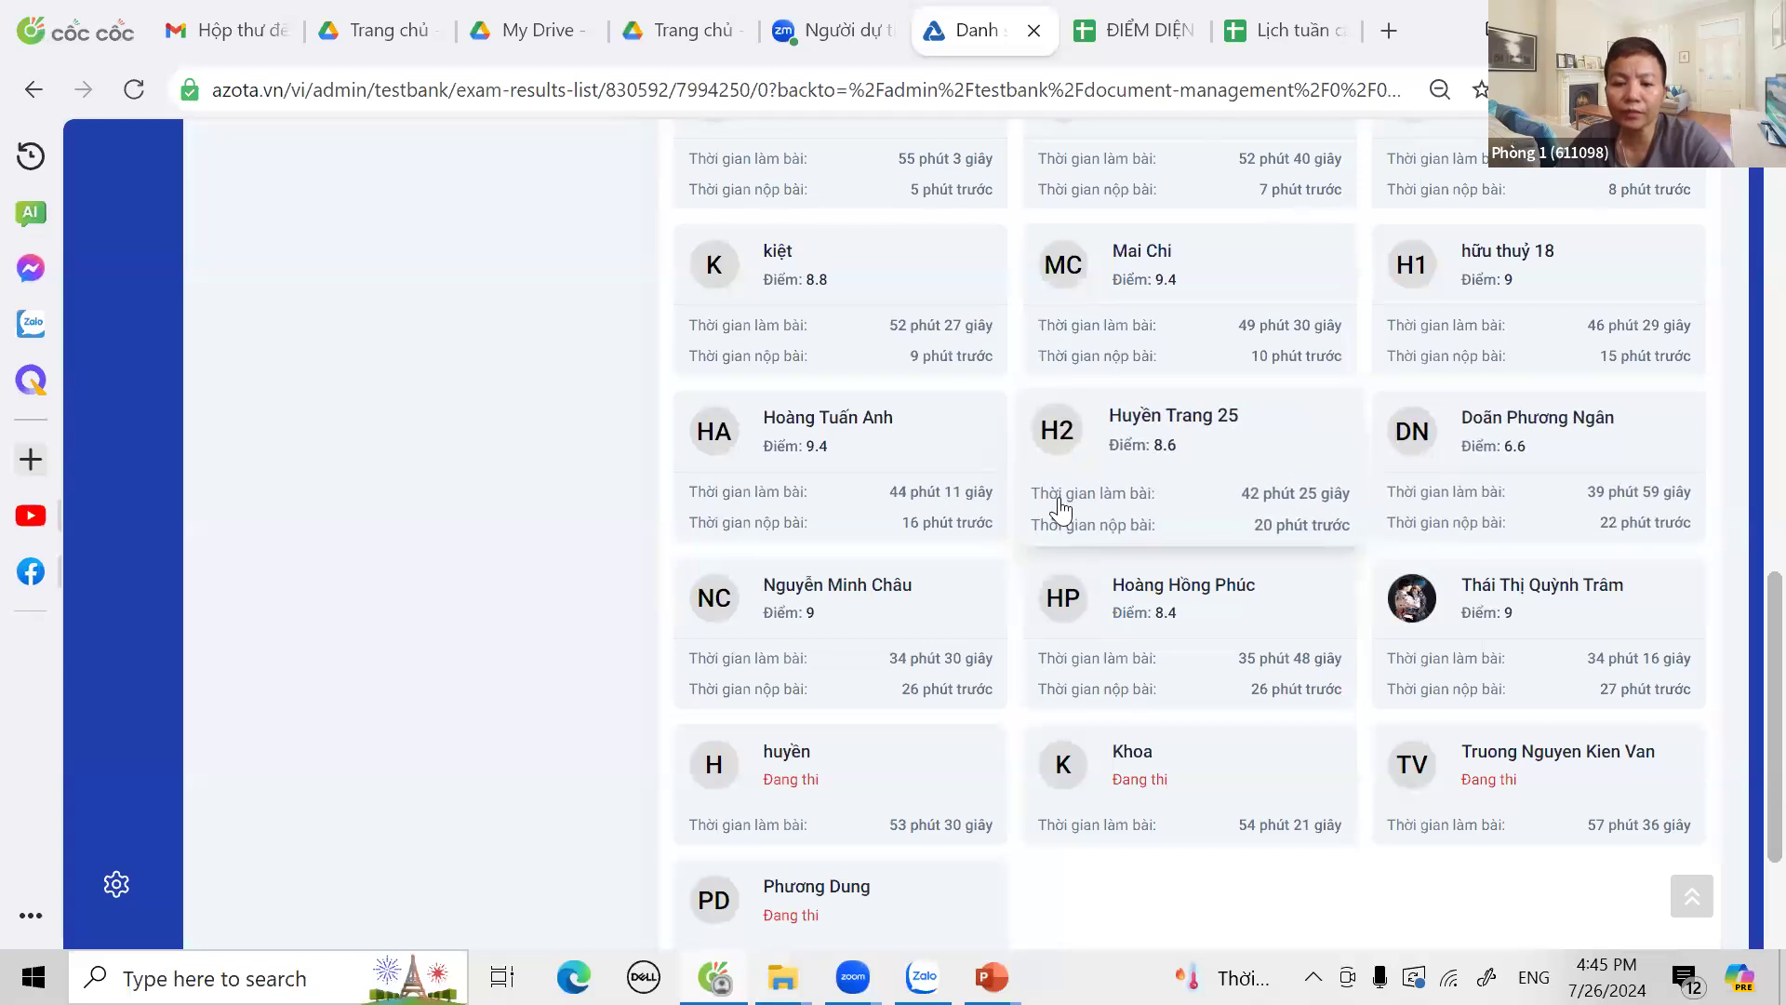
{"action": "scroll", "coordinate": [1061, 510], "scroll_direction": "down", "scroll_amount": 1}
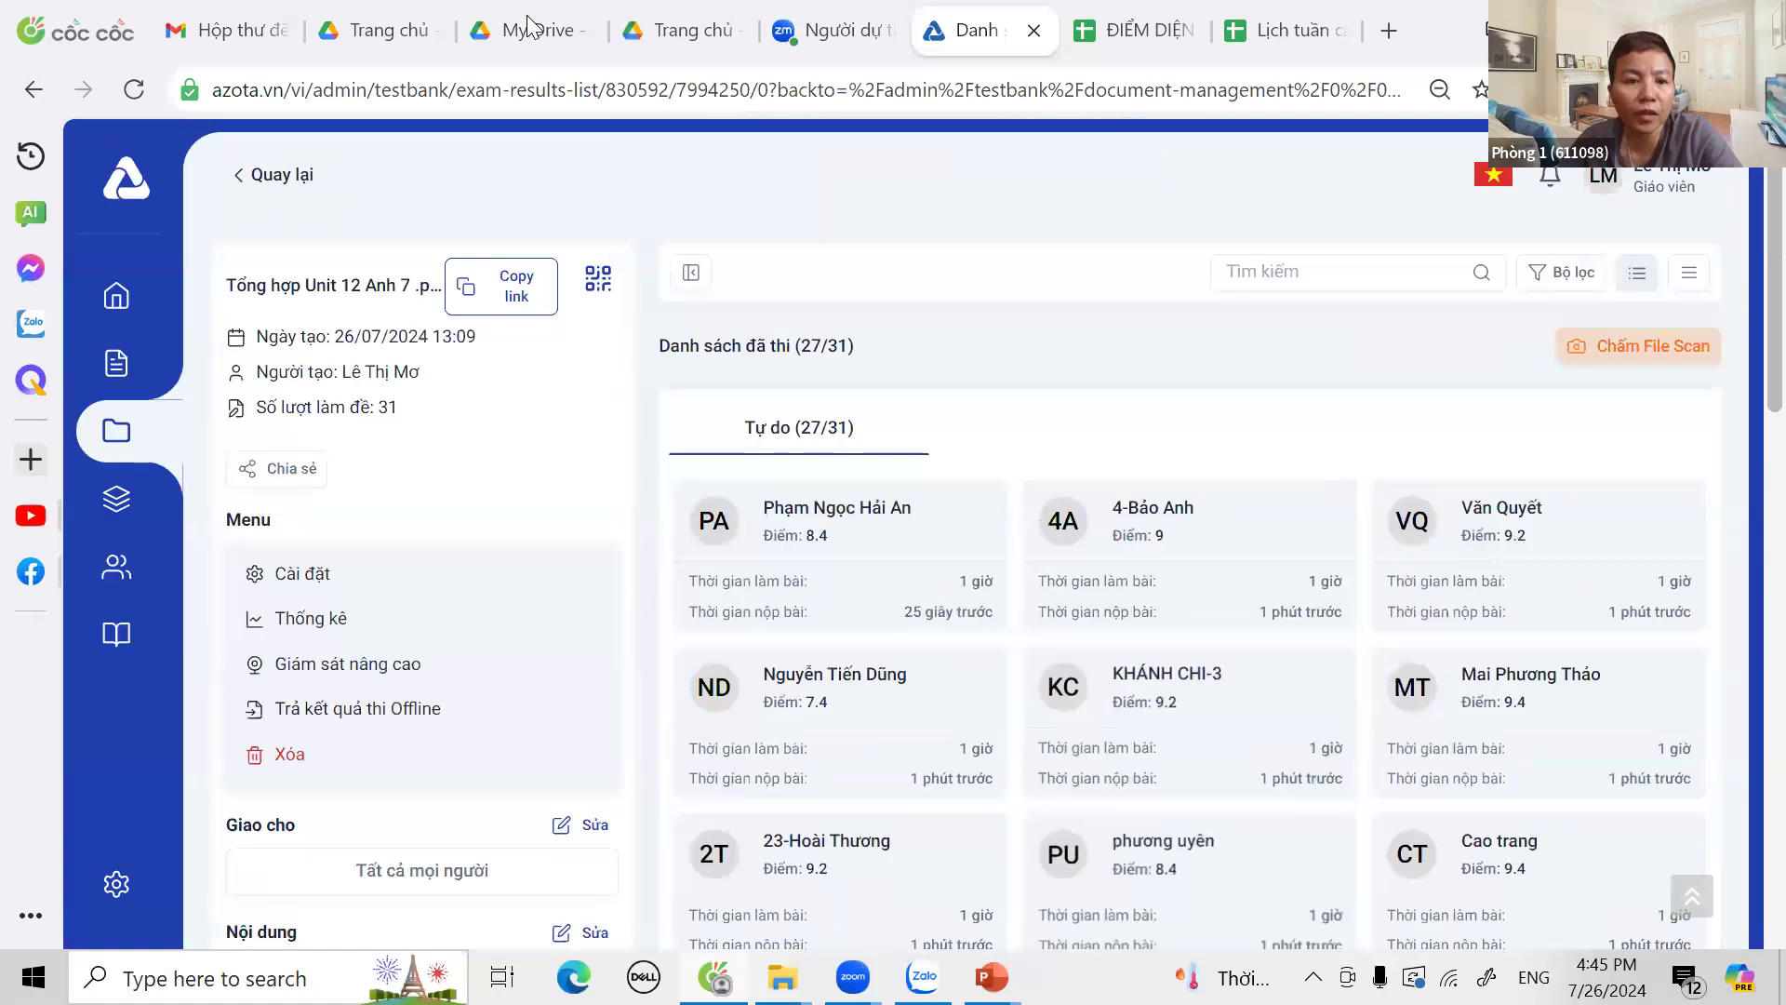
Step: Reload the Tổng hợp Unit 12 Anh 7 .pdf results to show 28 of 31, newest scored 8.4
{"action": "left_click", "coordinate": [279, 174]}
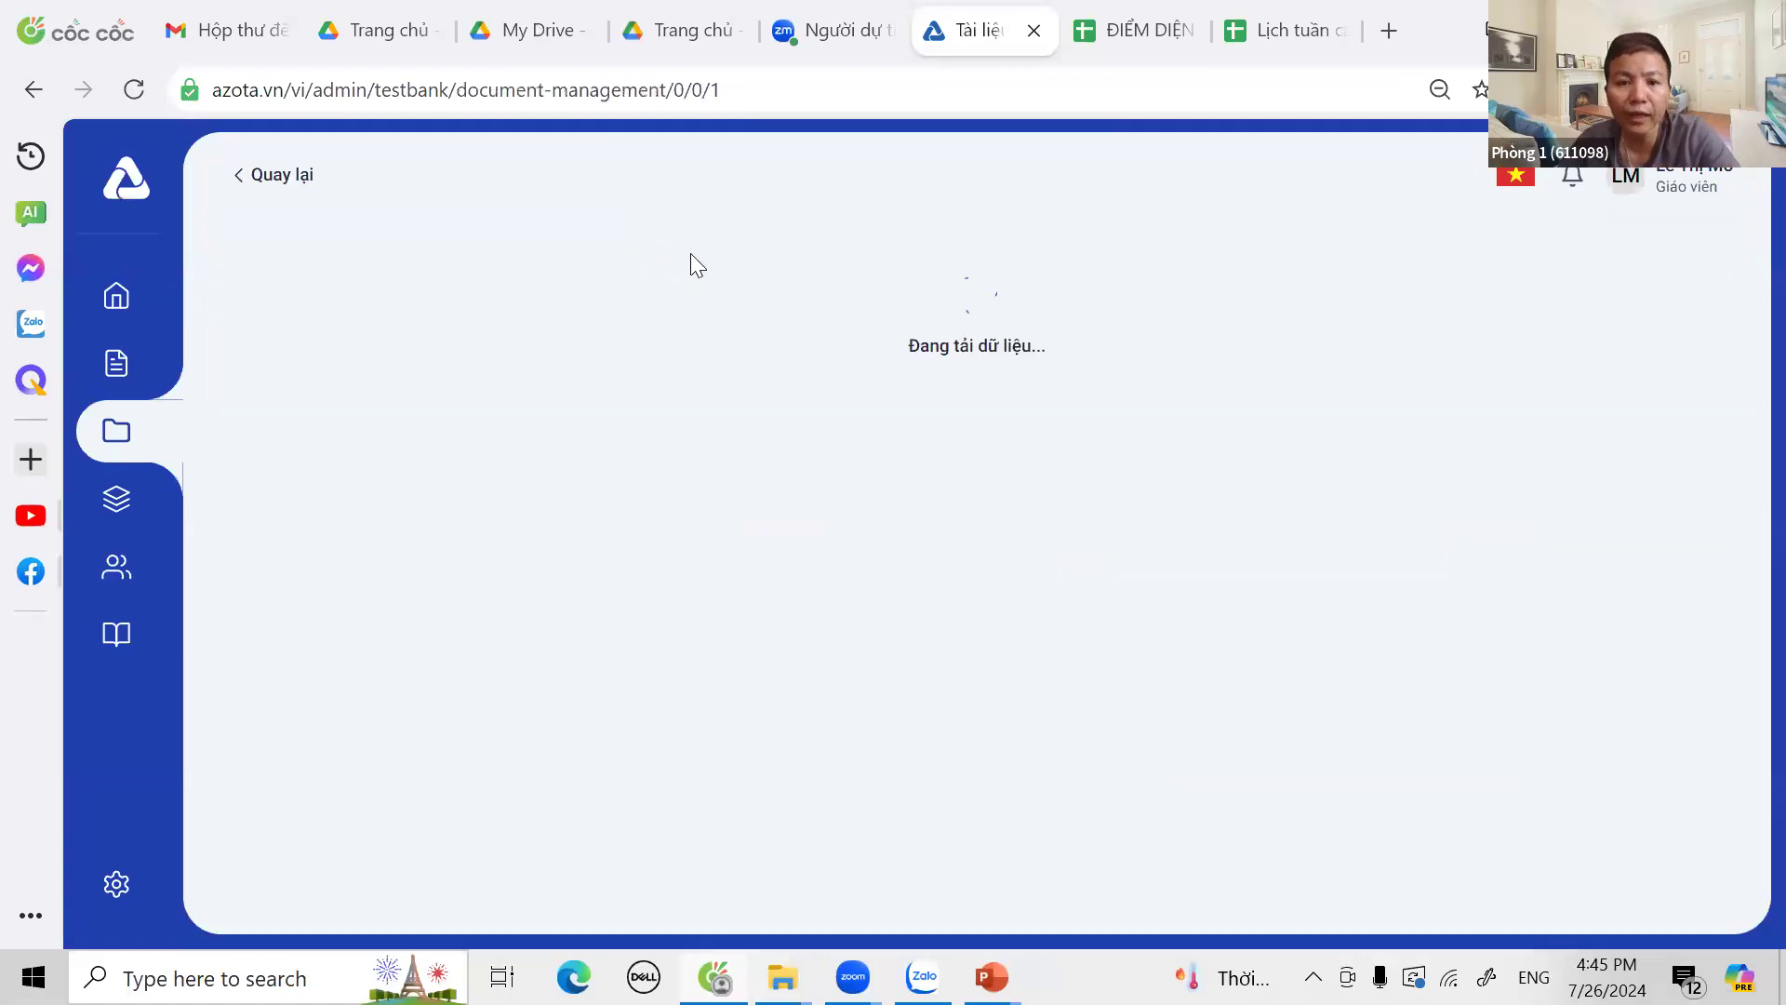
{"action": "left_click", "coordinate": [421, 419]}
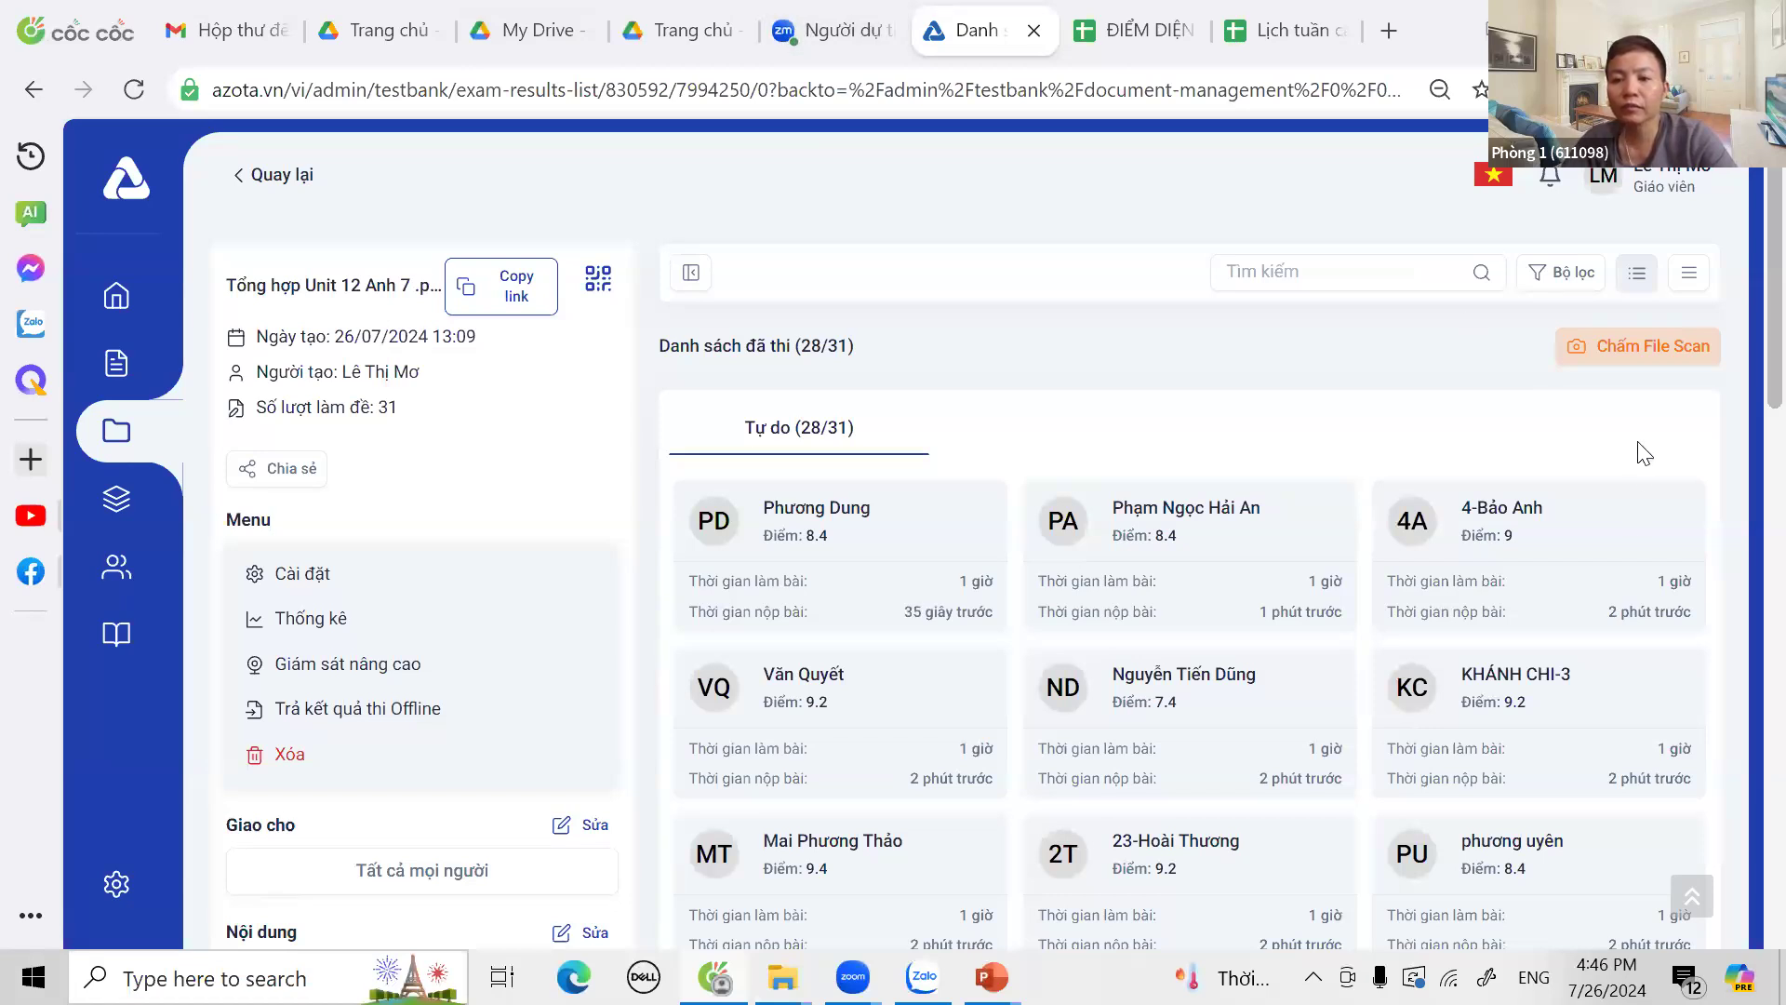
{"action": "left_click", "coordinate": [1602, 175]}
{"action": "left_click", "coordinate": [1012, 425]}
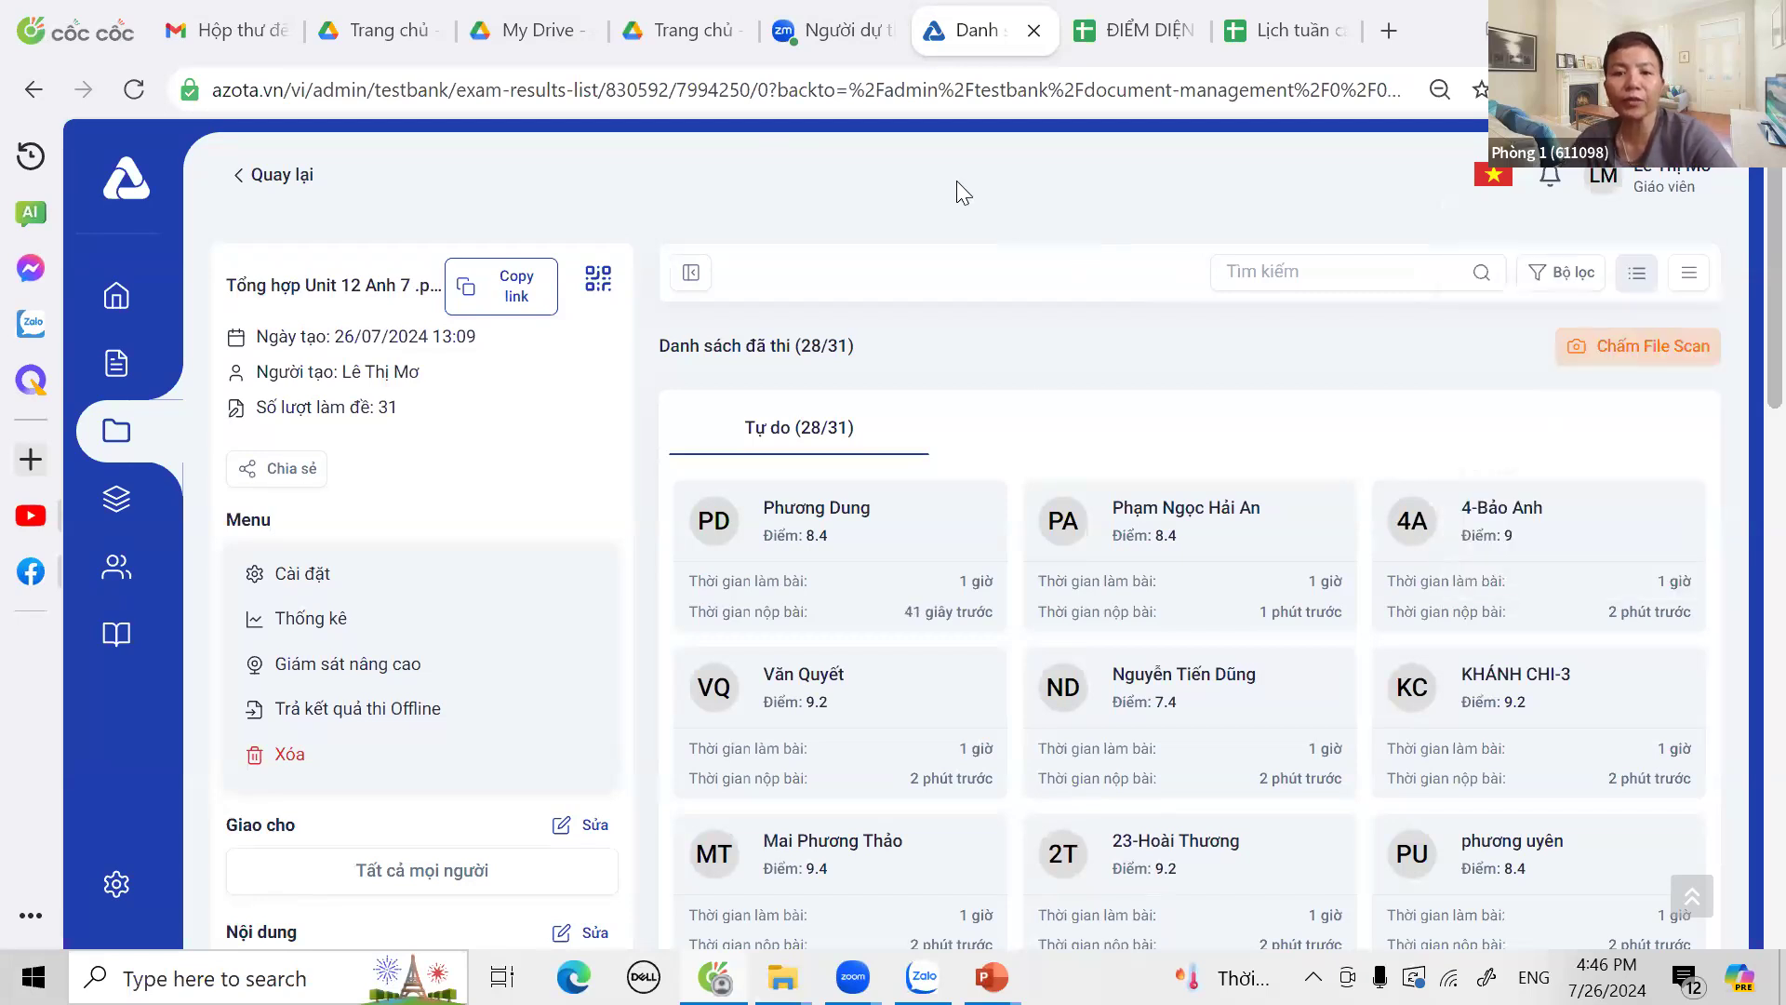